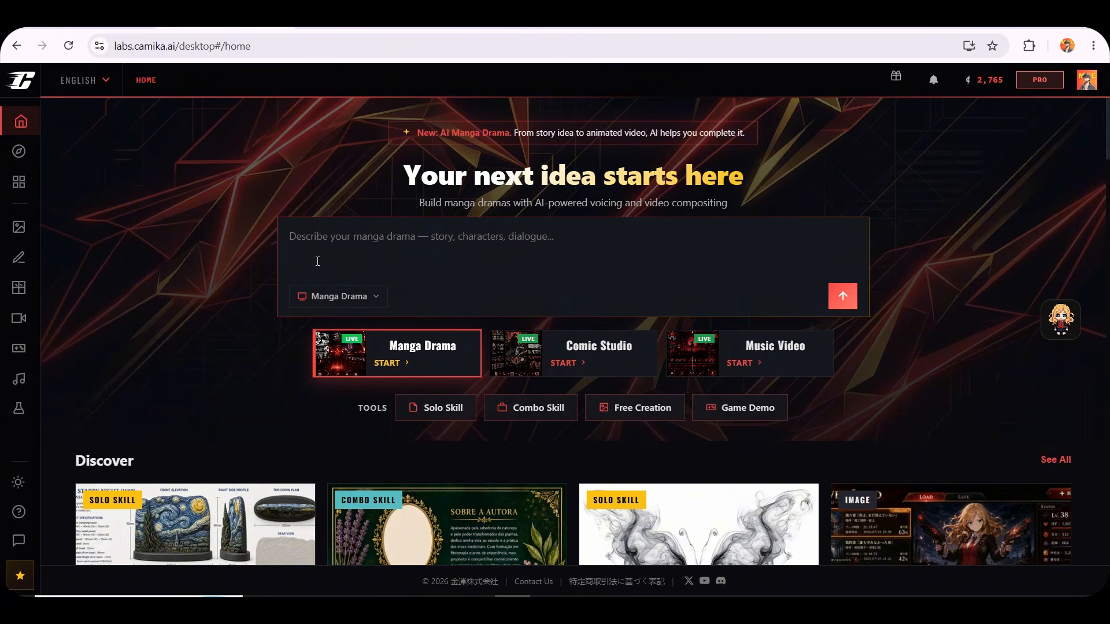
Open the prompt templates collection and browse the newest community templates
mouse_move(39, 184)
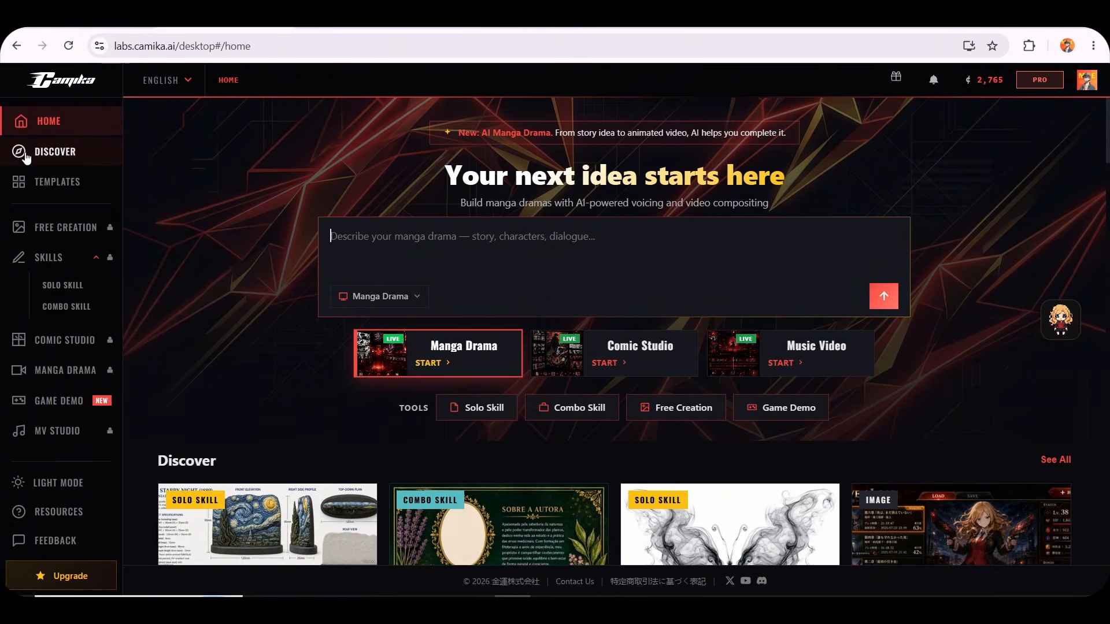
left_click(38, 183)
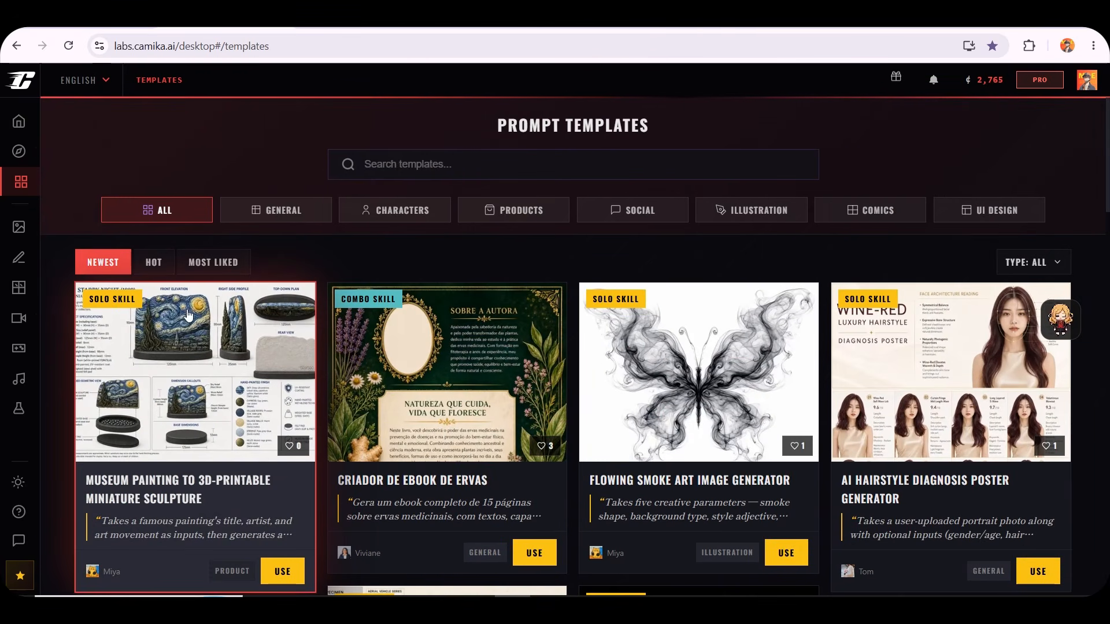
scroll(188, 317, "down", 7)
scroll(191, 320, "down", 5)
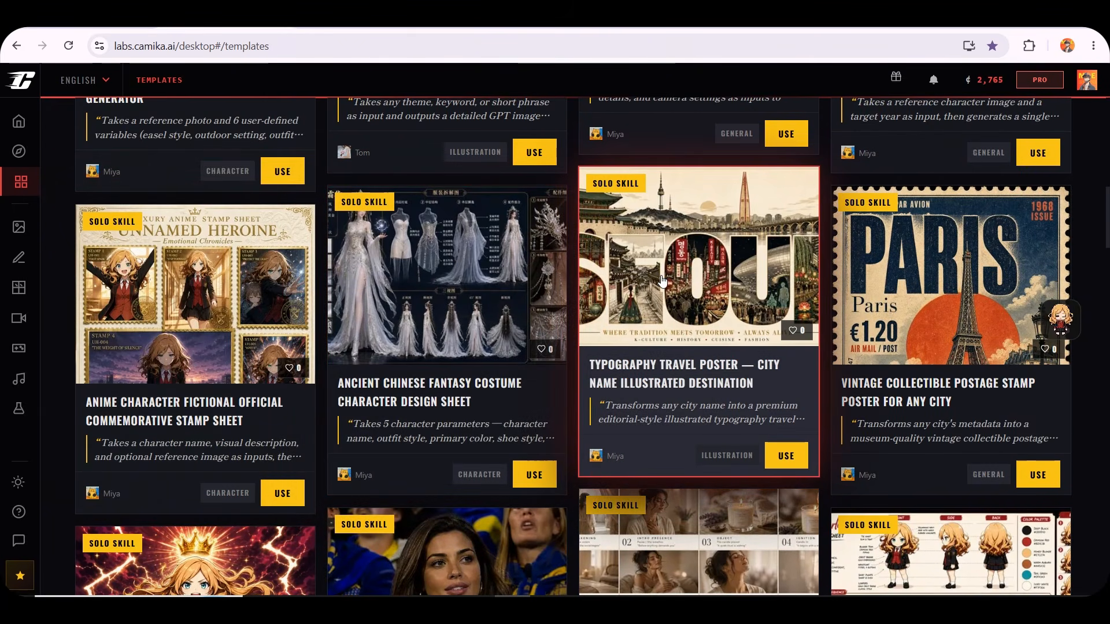
scroll(636, 347, "down", 11)
scroll(636, 359, "down", 5)
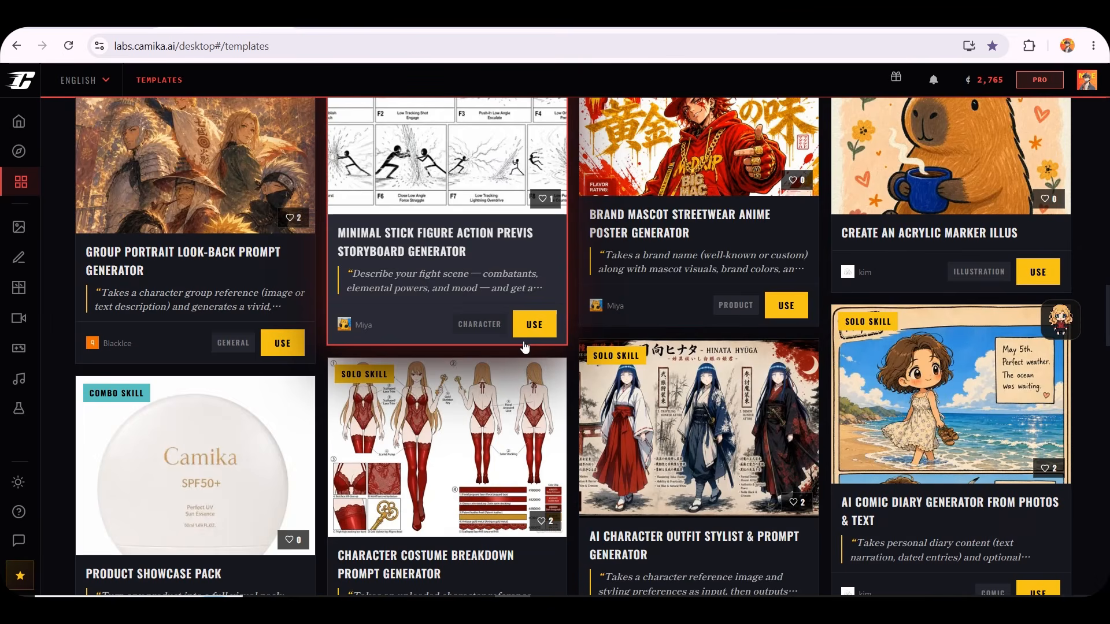
scroll(522, 345, "up", 15)
scroll(522, 346, "up", 9)
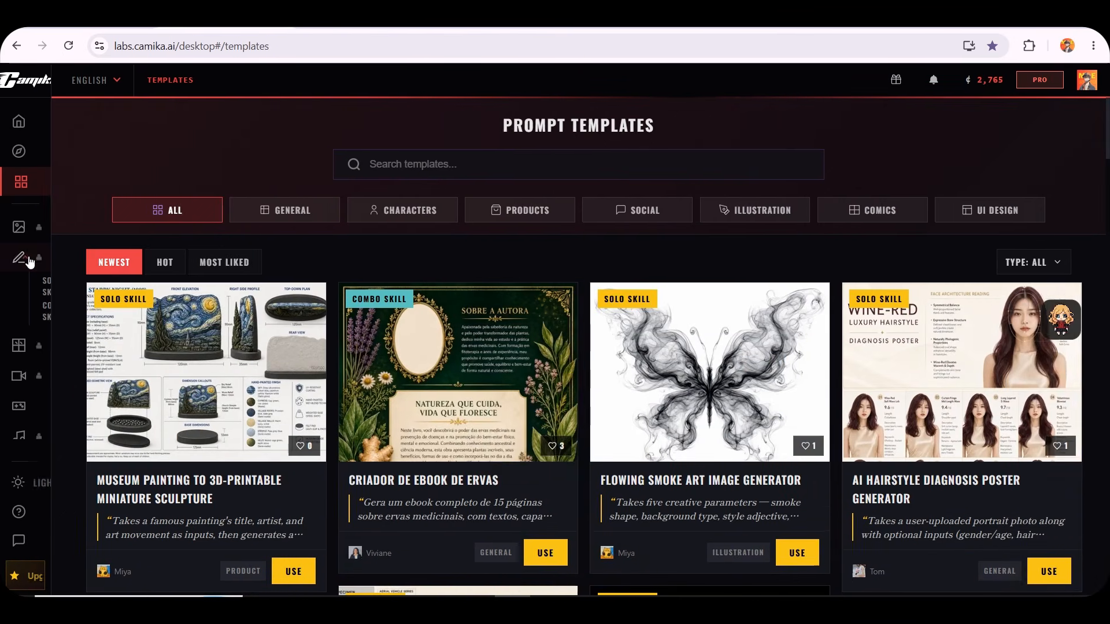
Open the Solo Skill section under Skills and start creating a new skill
mouse_move(18, 261)
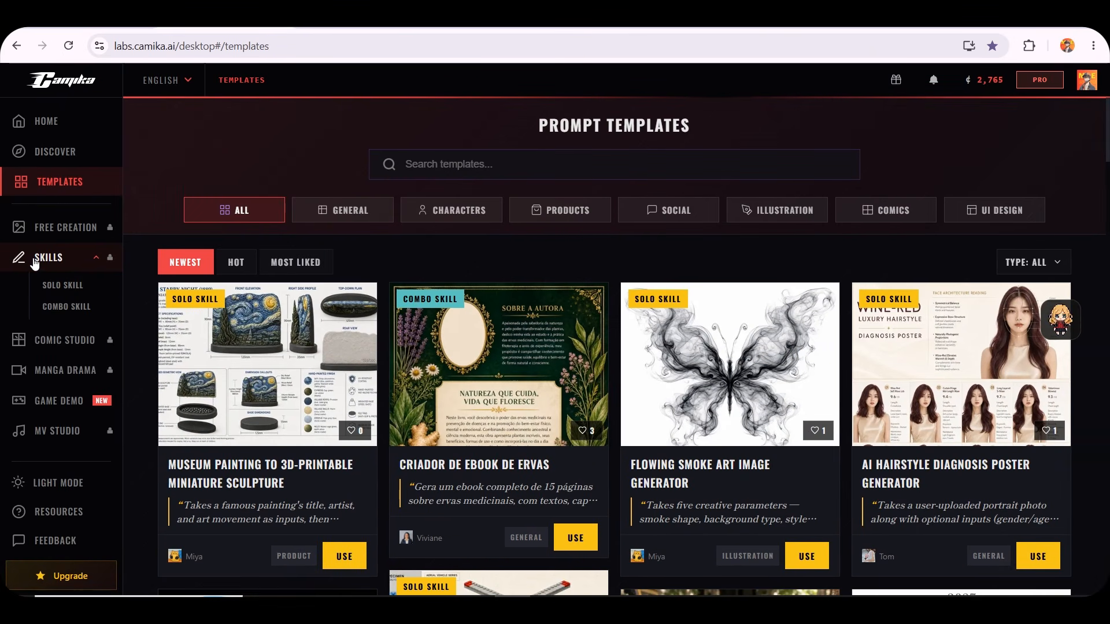
left_click(34, 264)
left_click(35, 264)
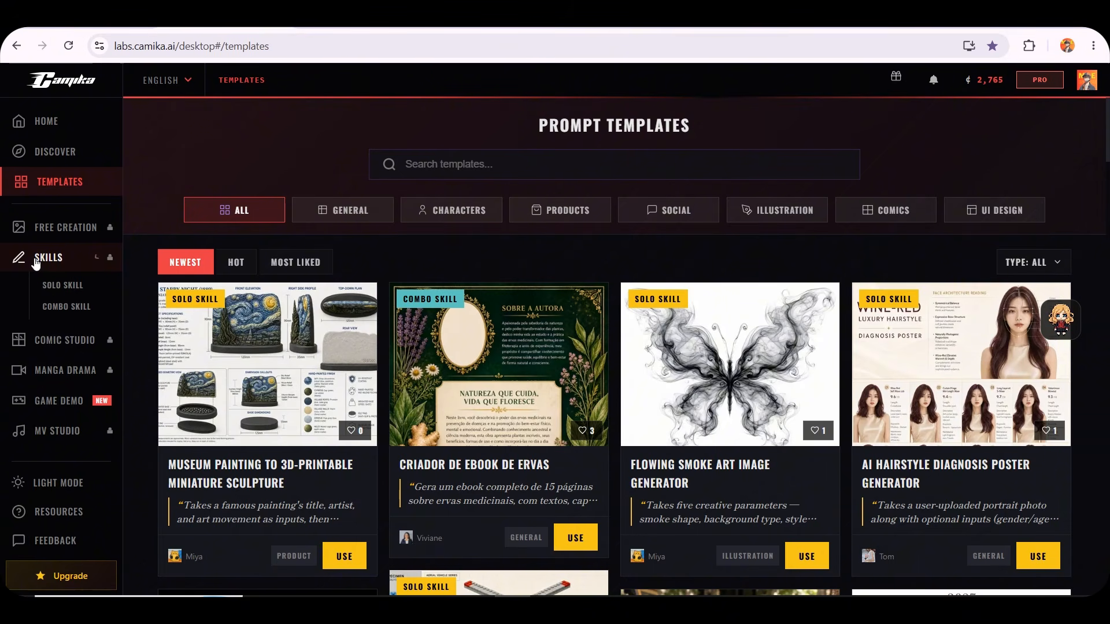
left_click(65, 285)
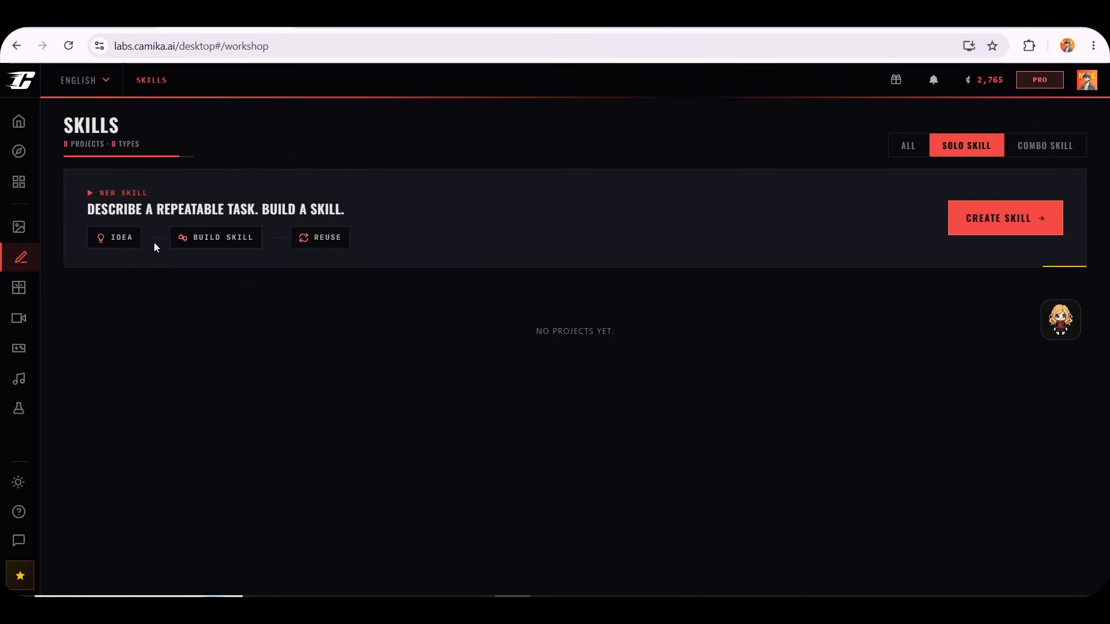
left_click_drag(100, 210, 338, 212)
left_click(329, 210)
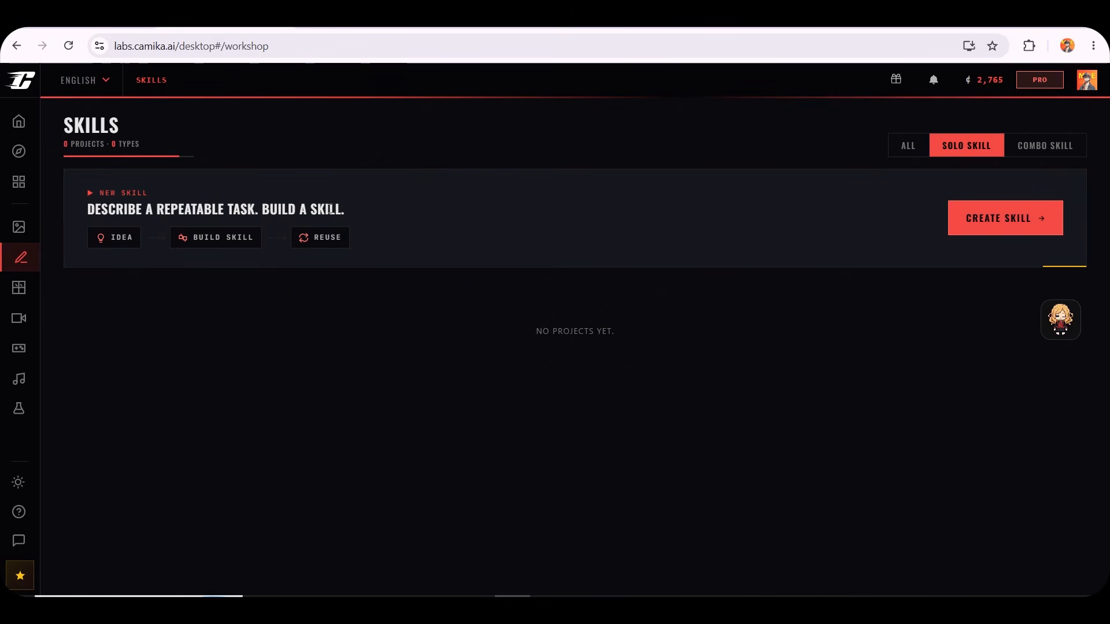
left_click(1025, 219)
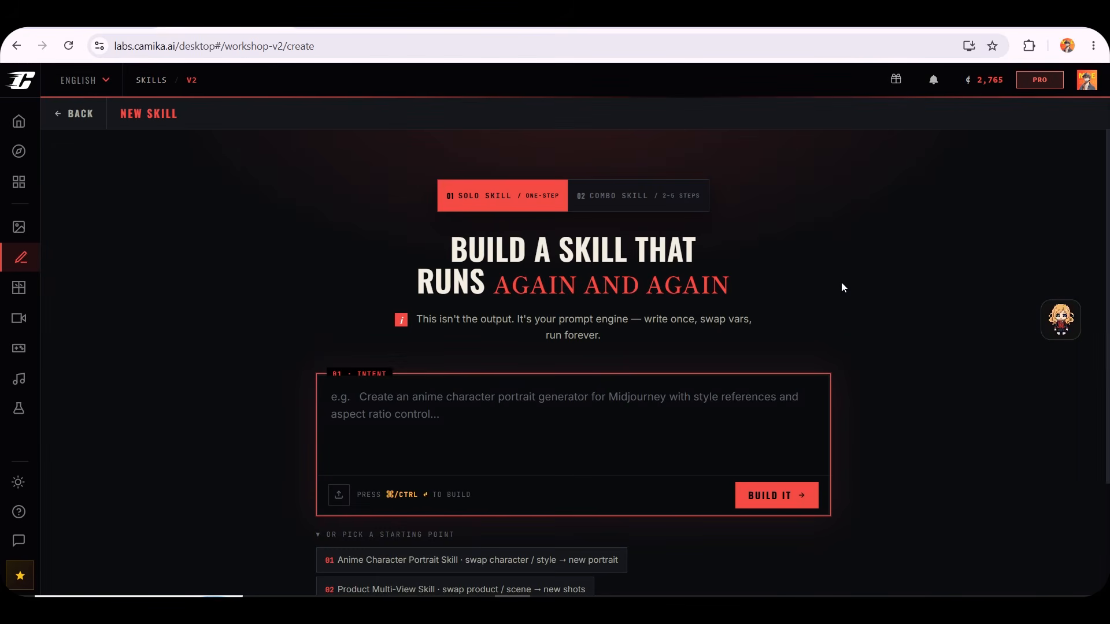
Paste the prompt for a print-ready 5×5 Bingo card with a given theme and optional visual style as the skill's intent
left_click(388, 414)
key("ctrl+v")
scroll(388, 414, "up", 8)
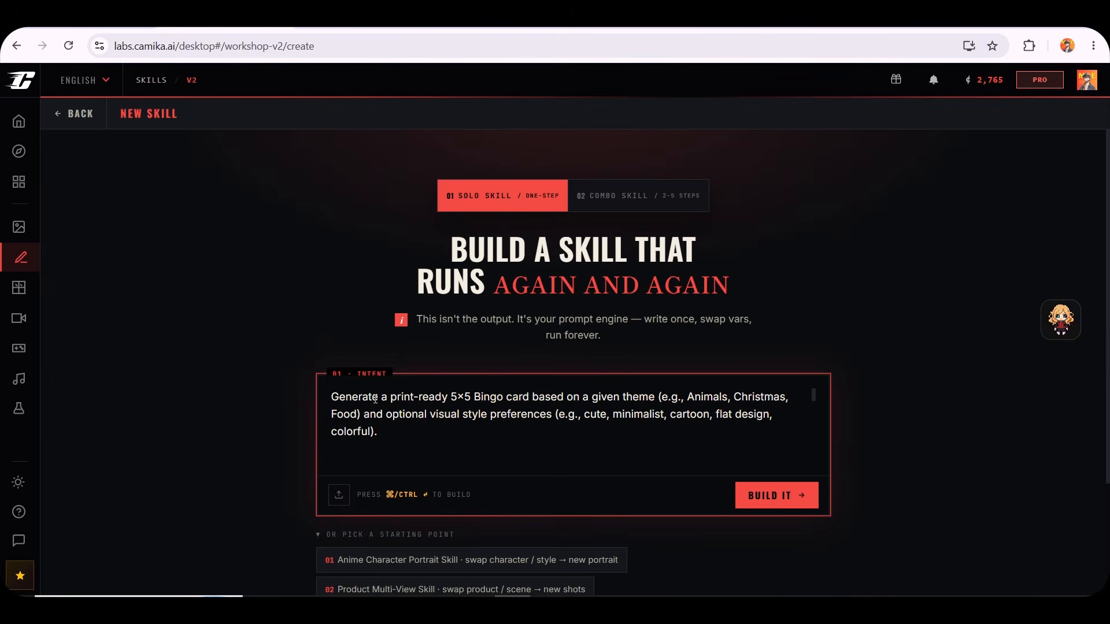
Review the pasted Bingo card prompt, including its theme, style preferences, output and layout requirements
left_click_drag(376, 398, 565, 402)
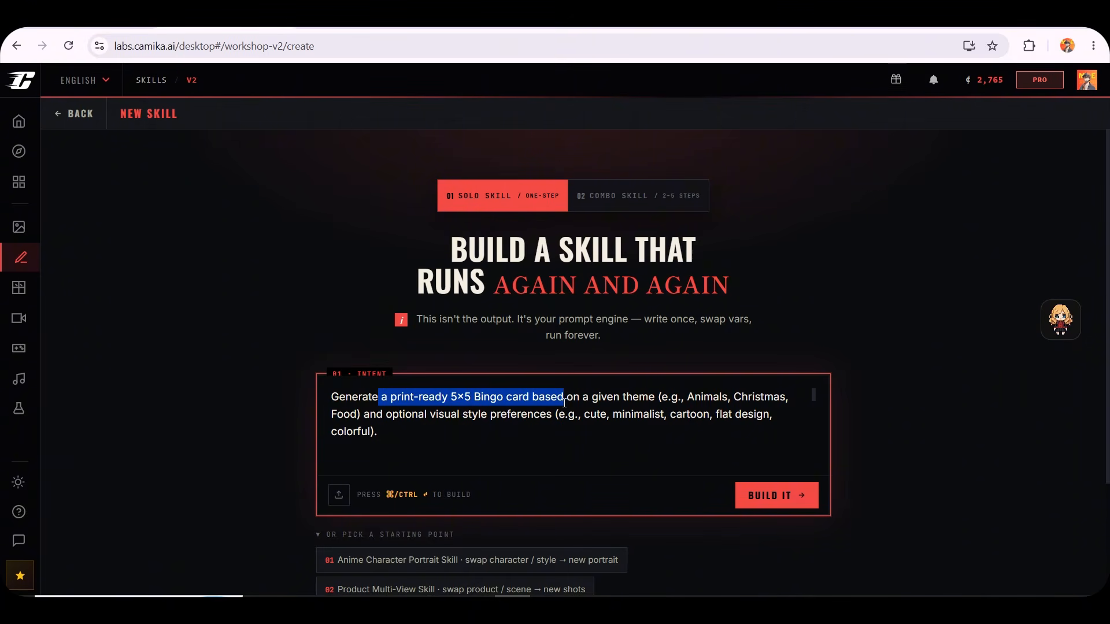
left_click_drag(634, 394, 689, 396)
left_click_drag(535, 412, 584, 414)
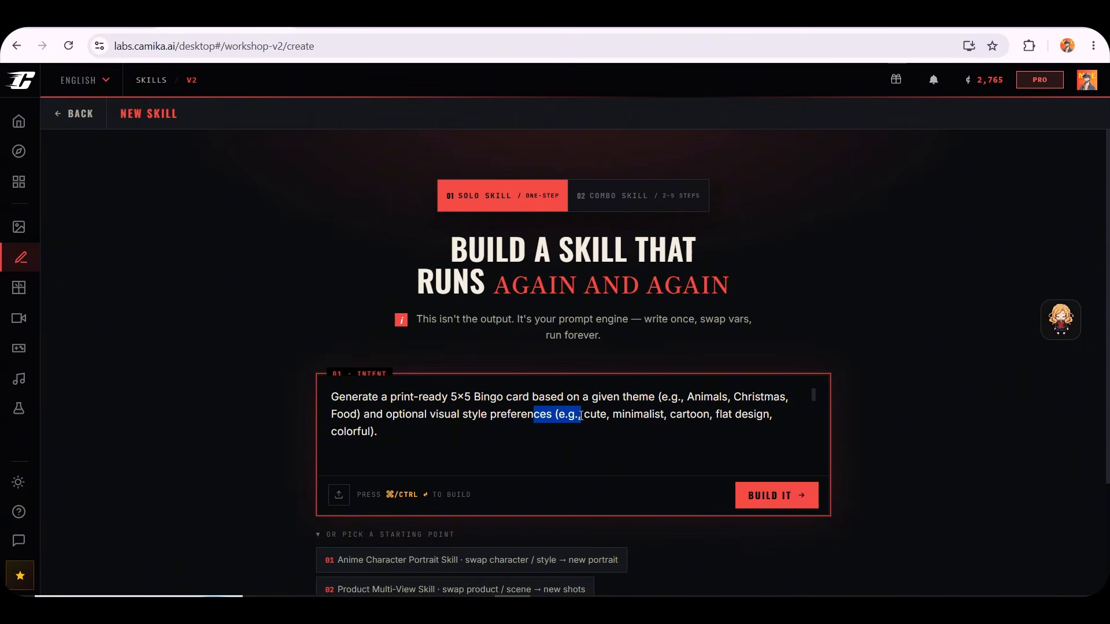
scroll(361, 402, "down", 2)
left_click_drag(360, 402, 540, 404)
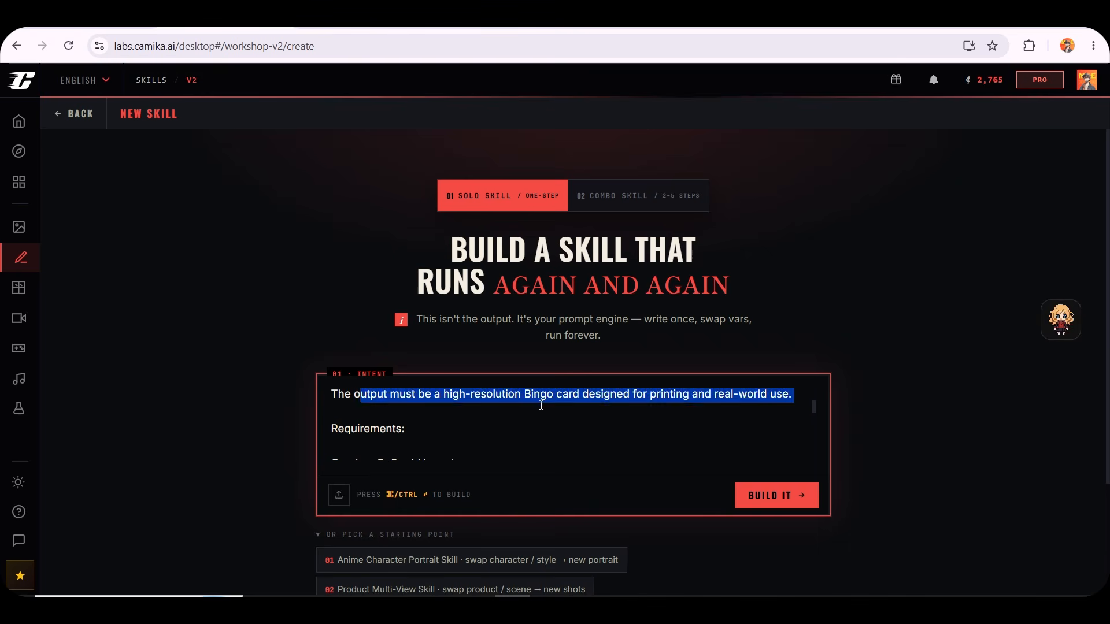
left_click(540, 405)
scroll(413, 411, "down", 5)
left_click_drag(338, 406, 434, 439)
scroll(387, 437, "down", 3)
scroll(387, 437, "down", 5)
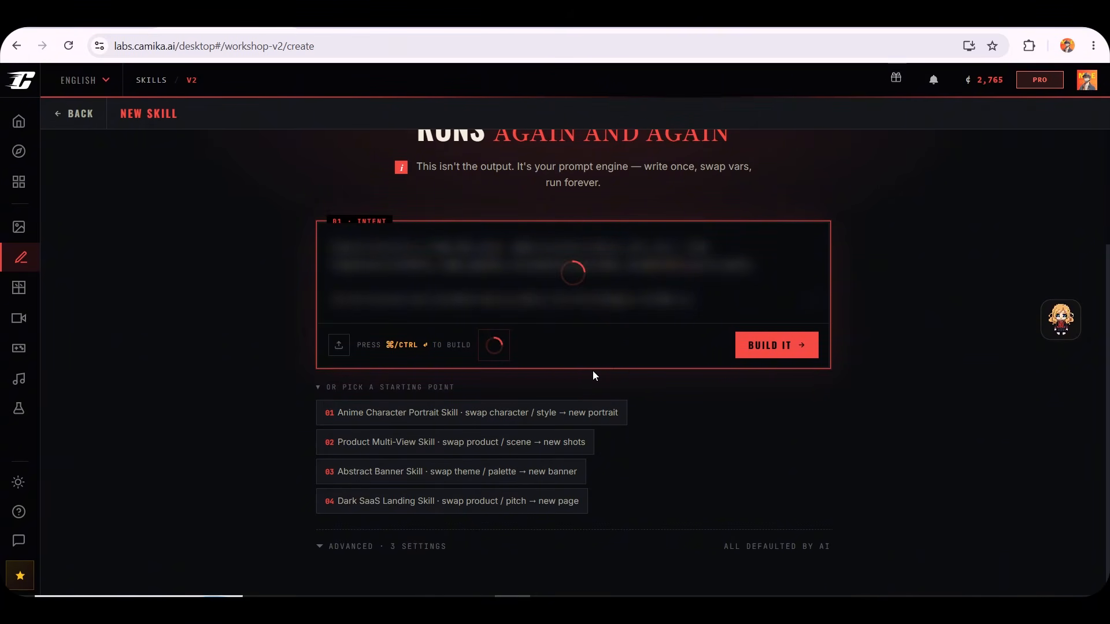
In the advanced settings, choose Image as media type and GPT Image2 as generation model, and build the Bingo card skill
left_click(351, 545)
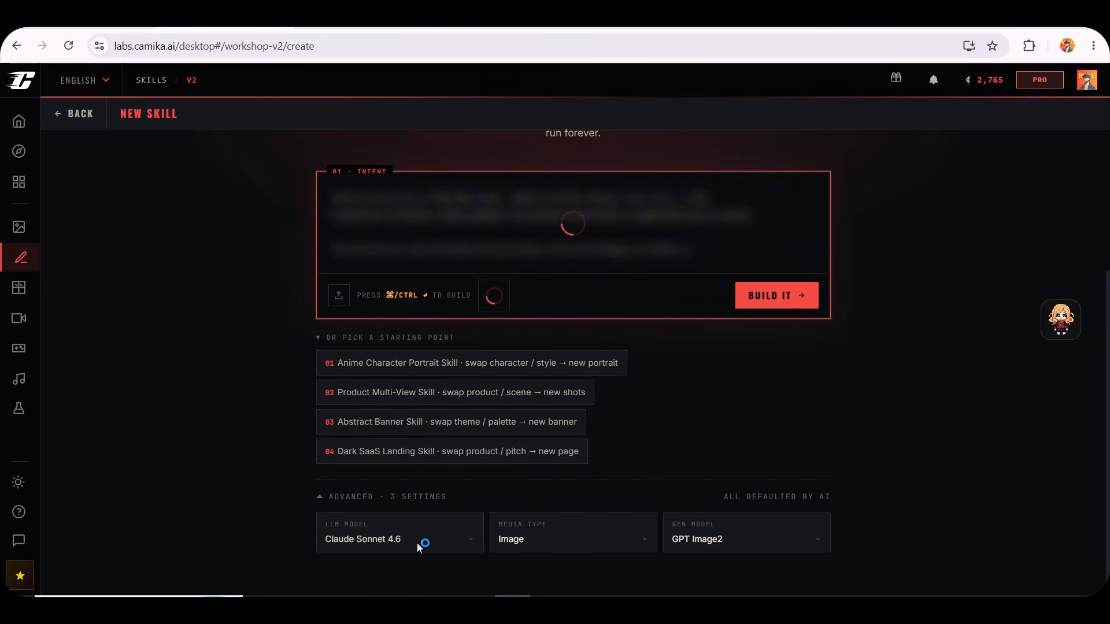
left_click(507, 548)
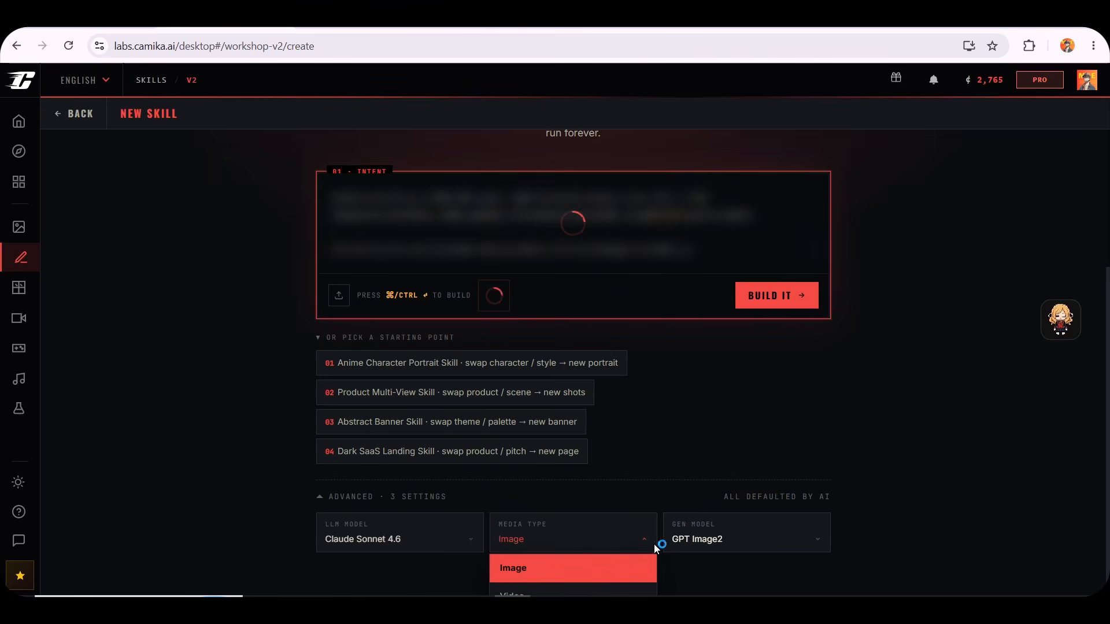
scroll(585, 555, "down", 1)
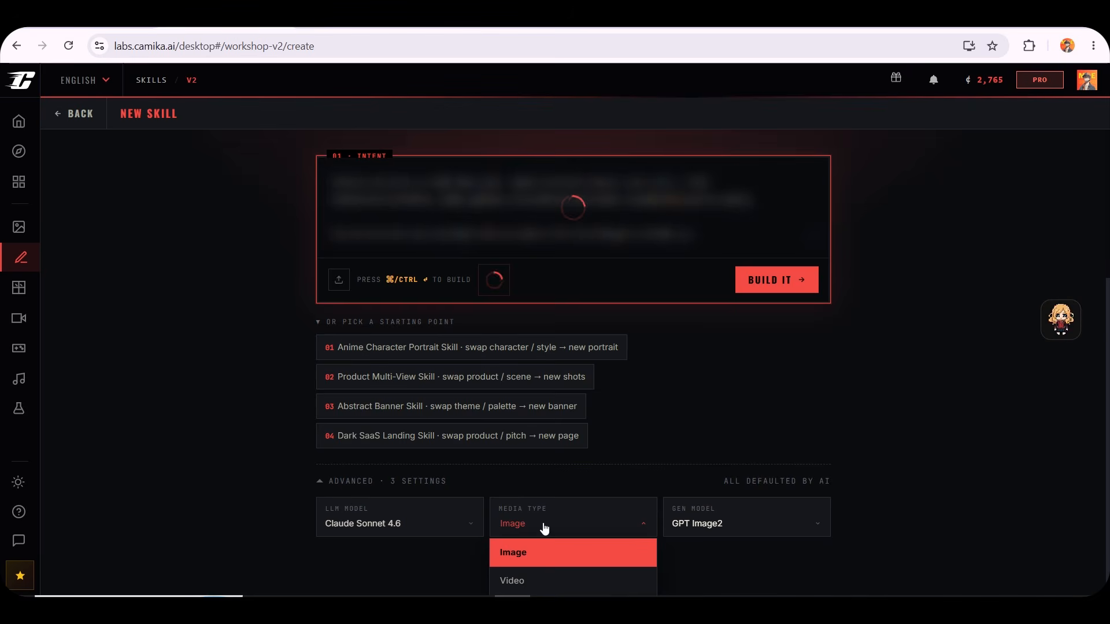
left_click(522, 550)
left_click(701, 549)
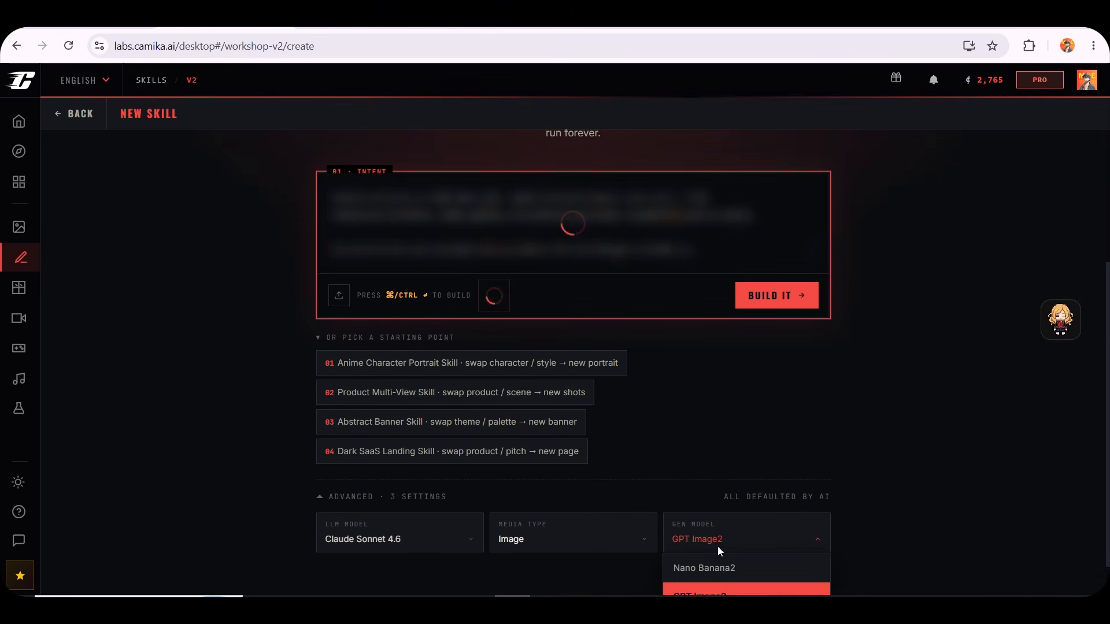
scroll(725, 552, "down", 1)
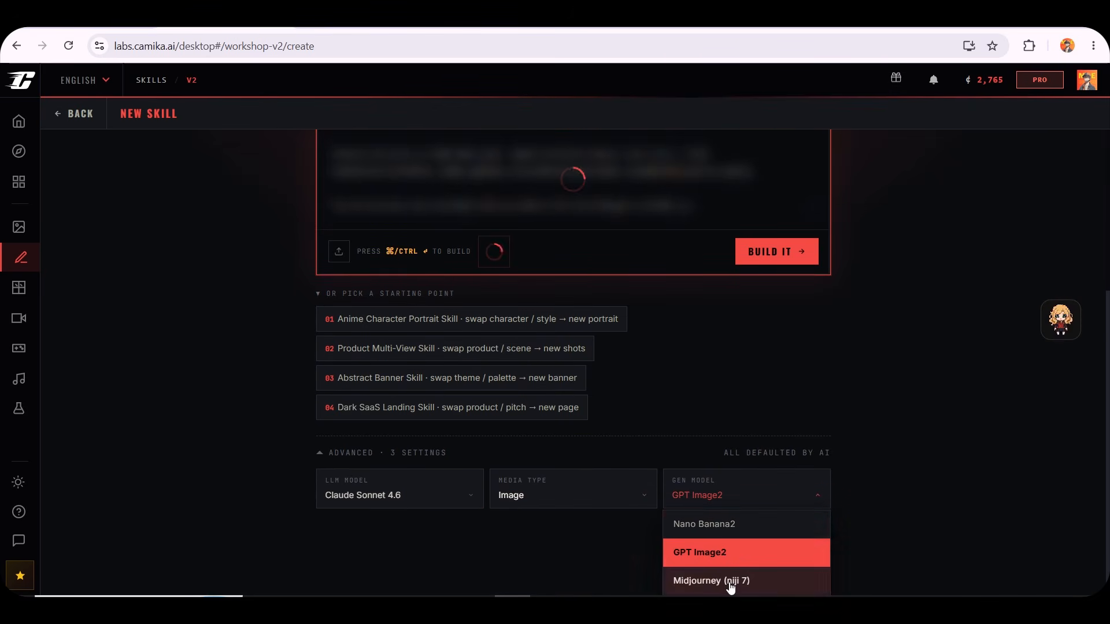
left_click(701, 558)
scroll(600, 556, "up", 3)
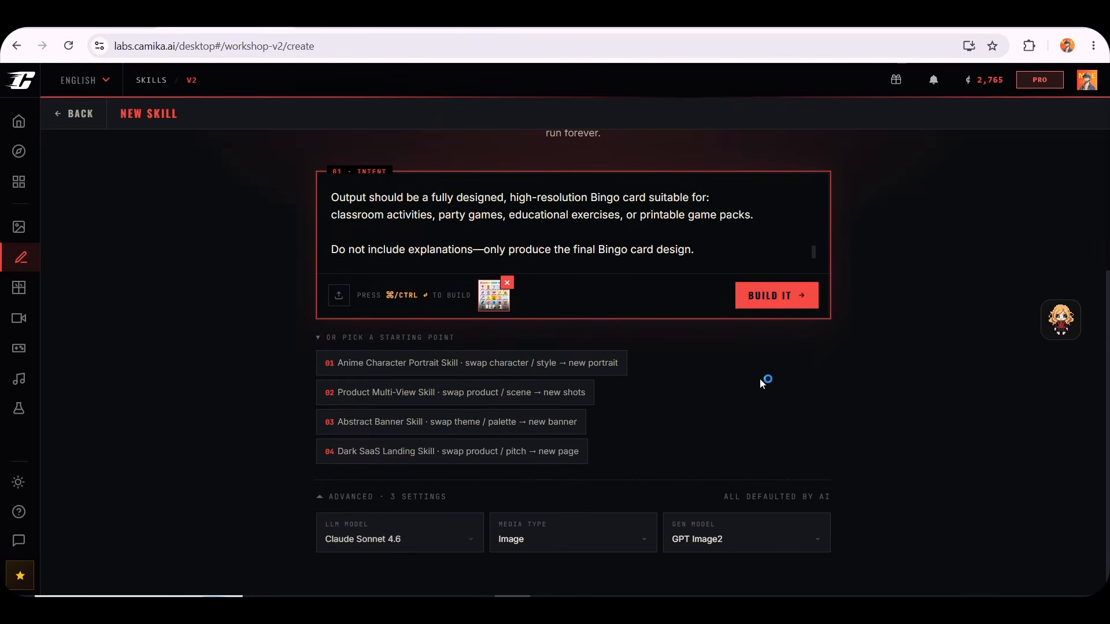
left_click(757, 295)
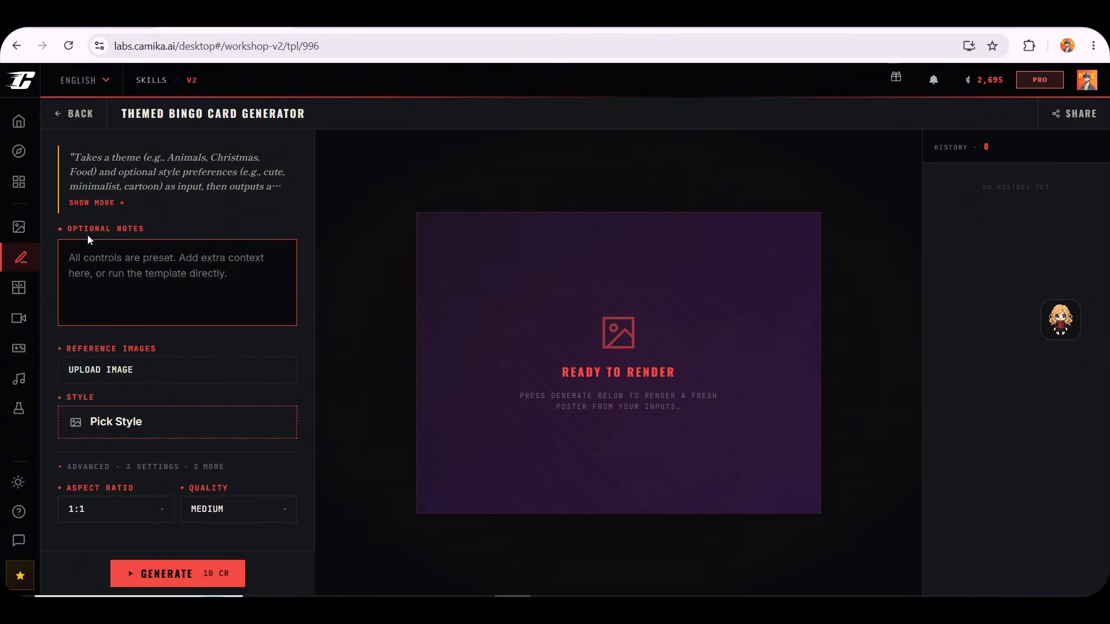
Enter "Wild Animals" as the theme in the optional notes and check the style picker
left_click(129, 271)
type("W")
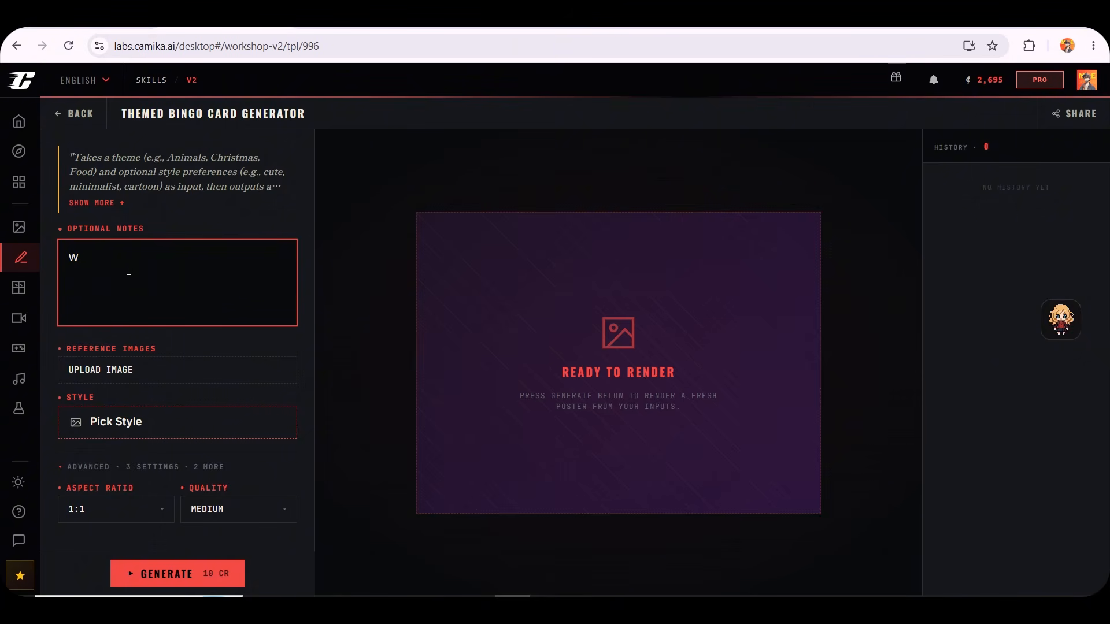
type("ild ")
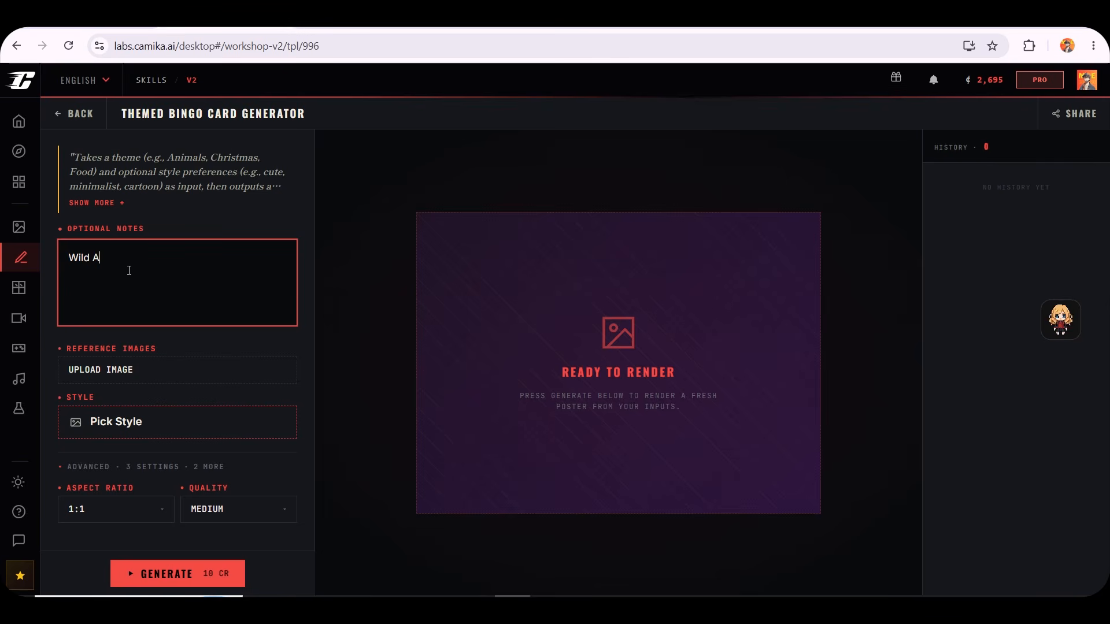
type("Animals")
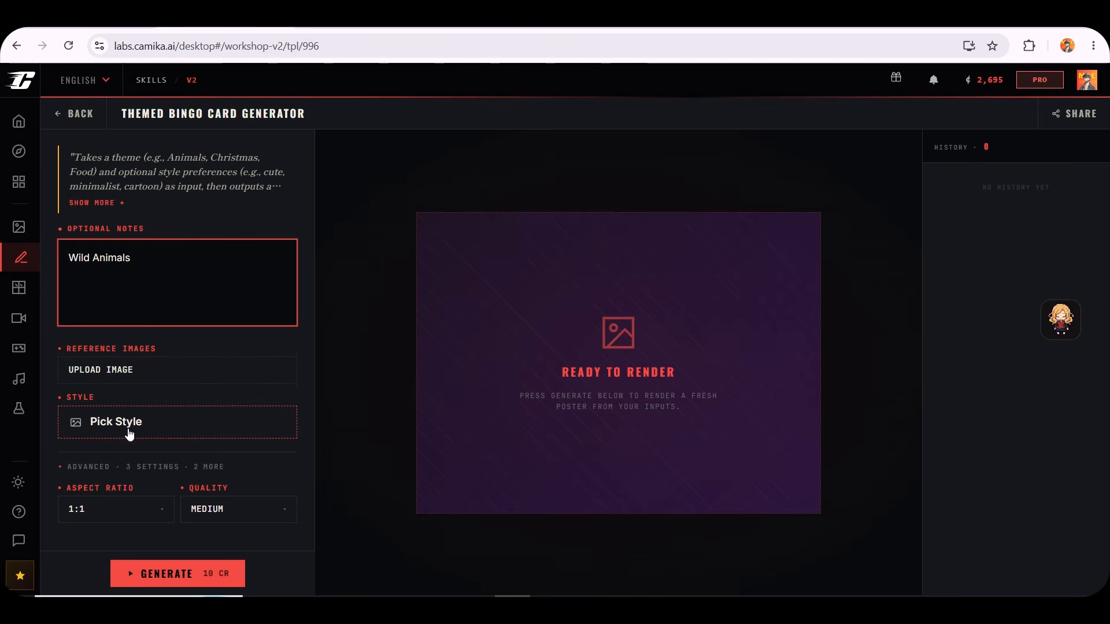
left_click(272, 421)
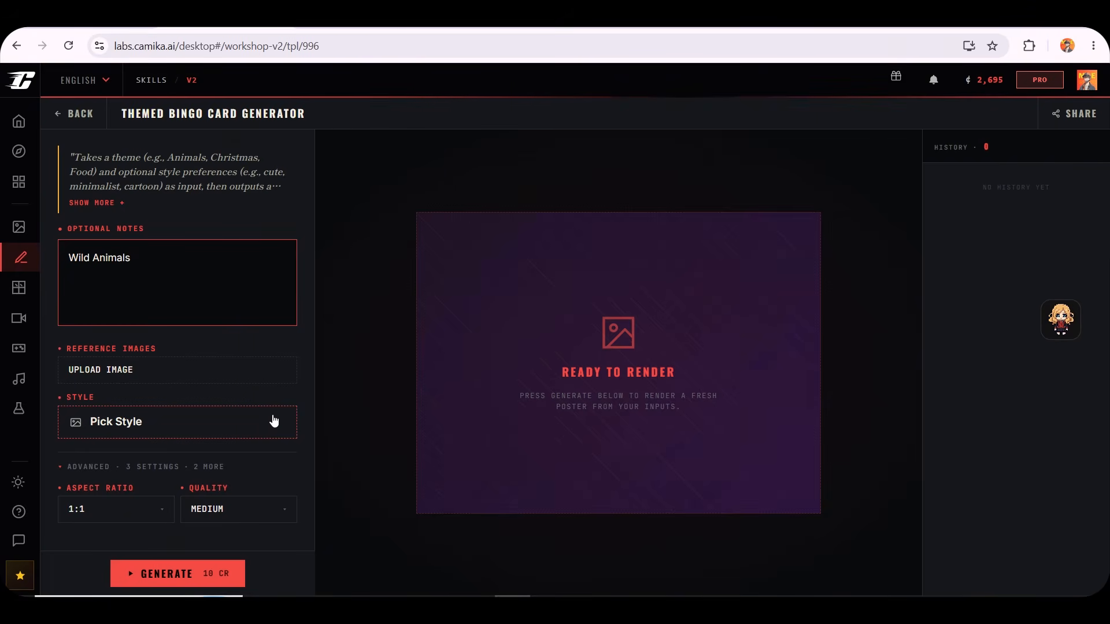
Generate the Wild Animals bingo card with a 1:1 aspect ratio and high quality, and download the image
left_click(131, 509)
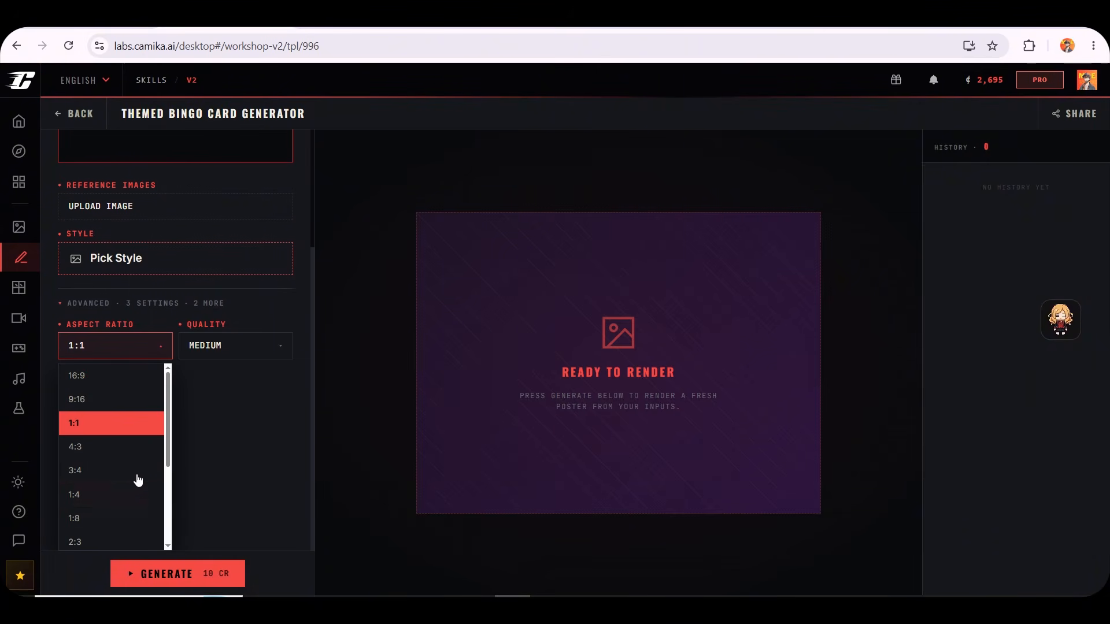
left_click(117, 429)
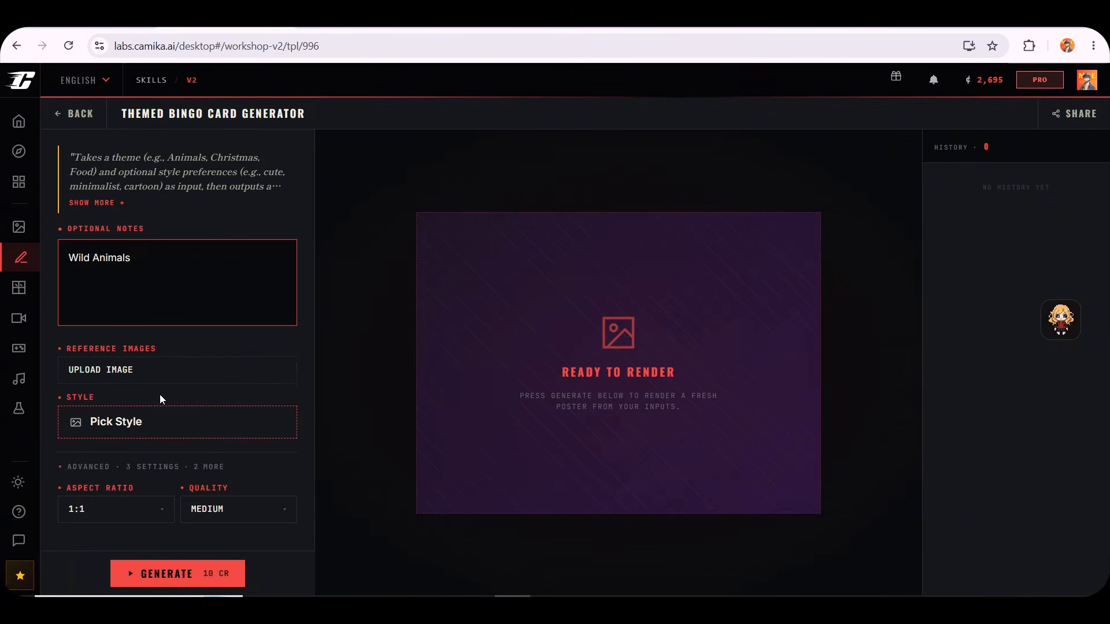
left_click(229, 519)
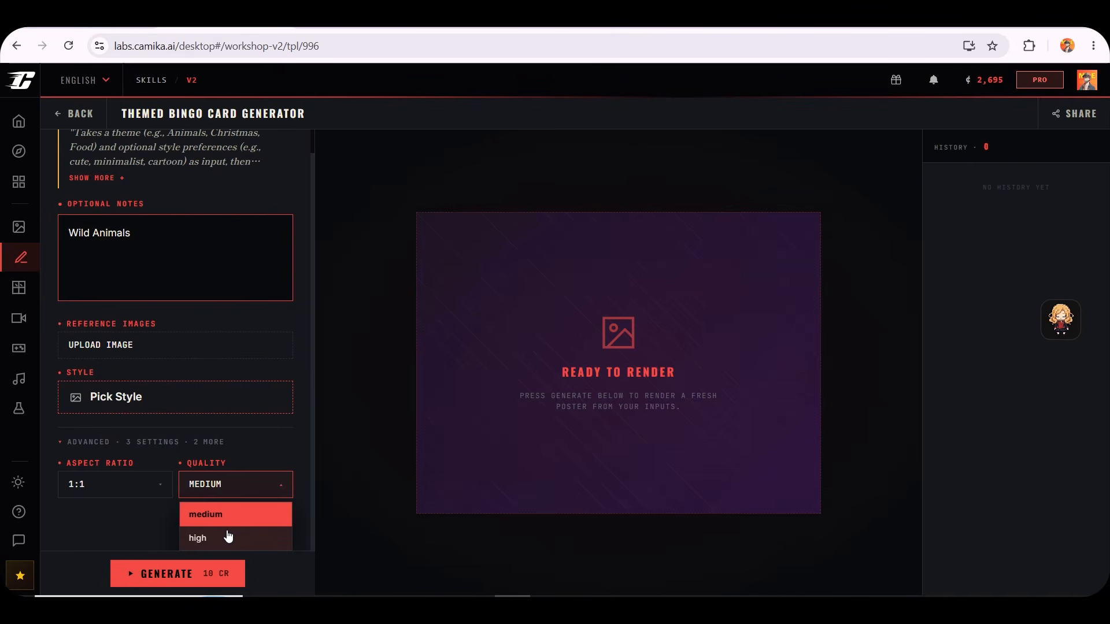
left_click(228, 536)
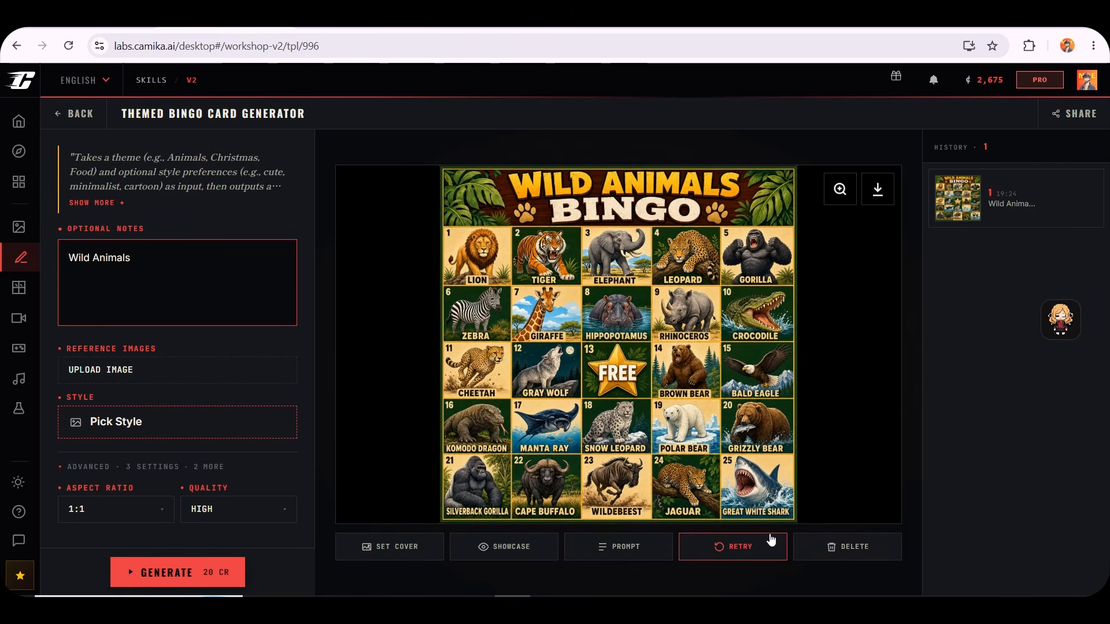
left_click(875, 189)
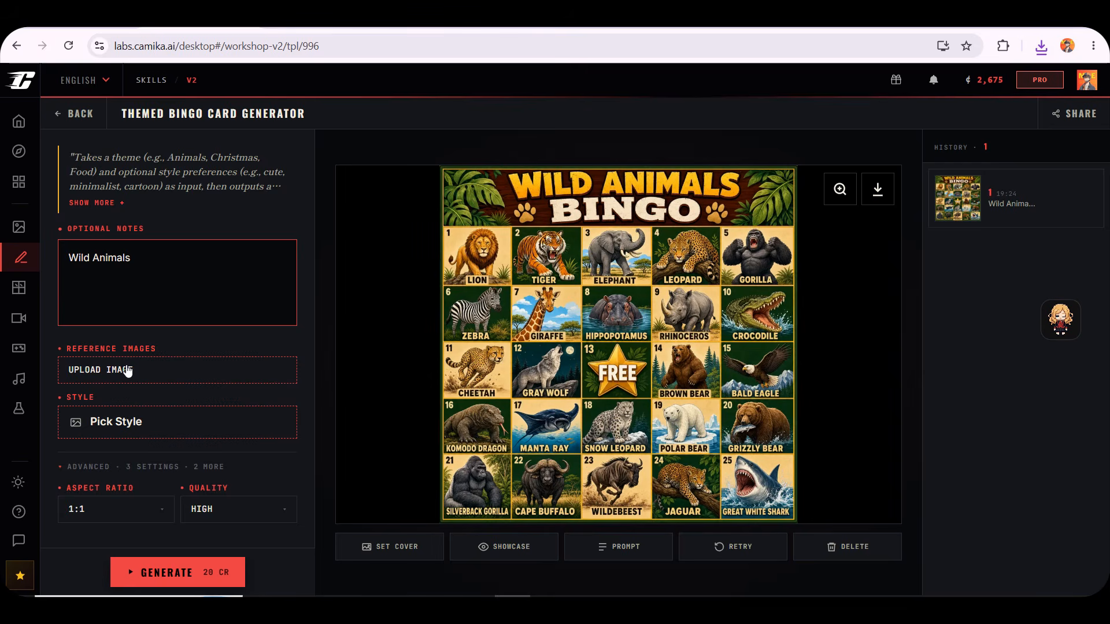
Upload a bingo card as reference image and generate another Wild Animals card at medium quality
left_click(128, 371)
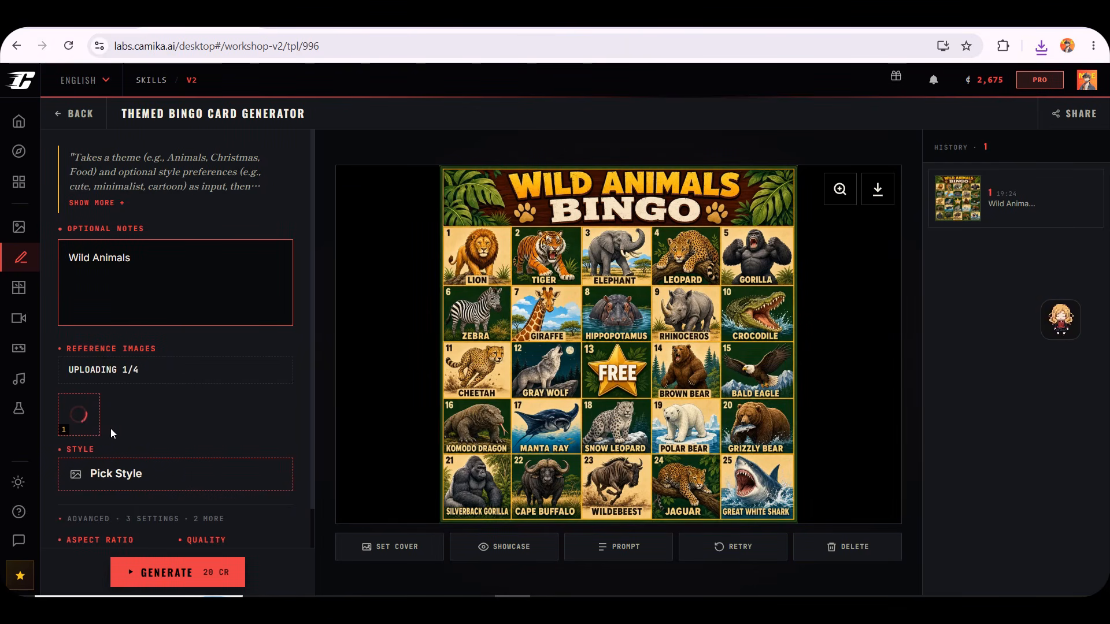
scroll(153, 521, "down", 1)
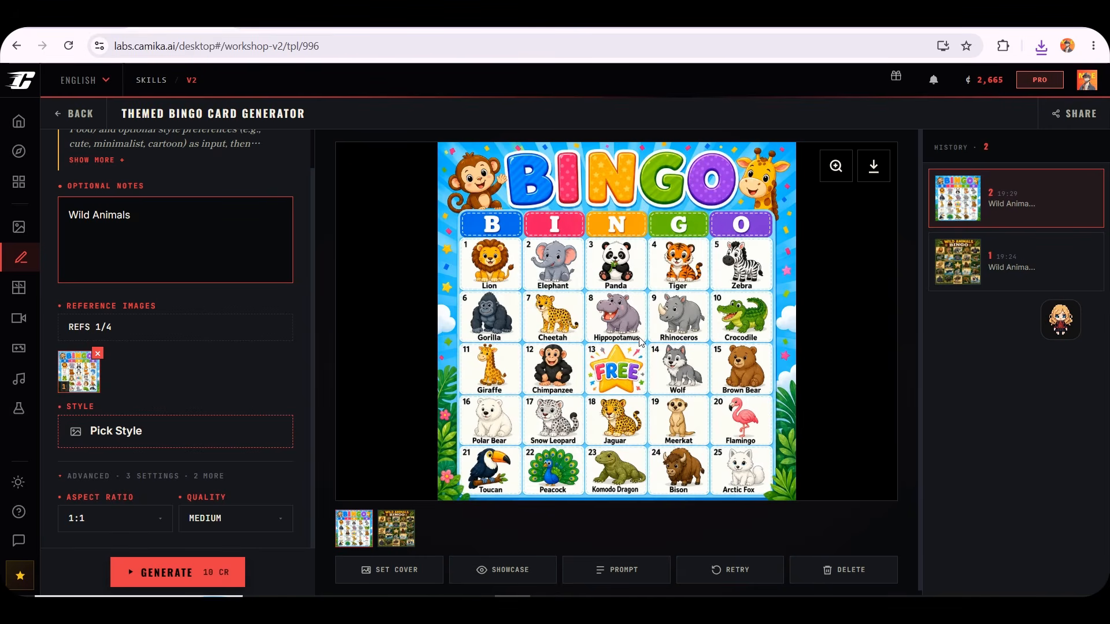
Replace the theme in the optional notes with "Foods", generate the bingo card and download the image
left_click(151, 223)
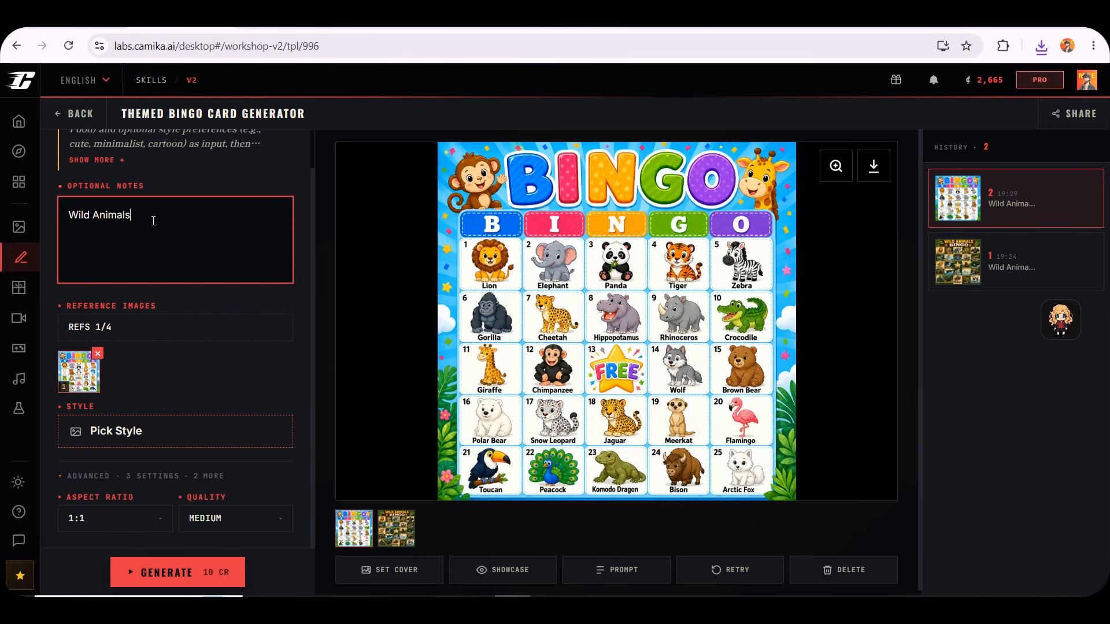
key("ctrl+shift+Left")
key("ctrl+shift+Left")
type("Foo")
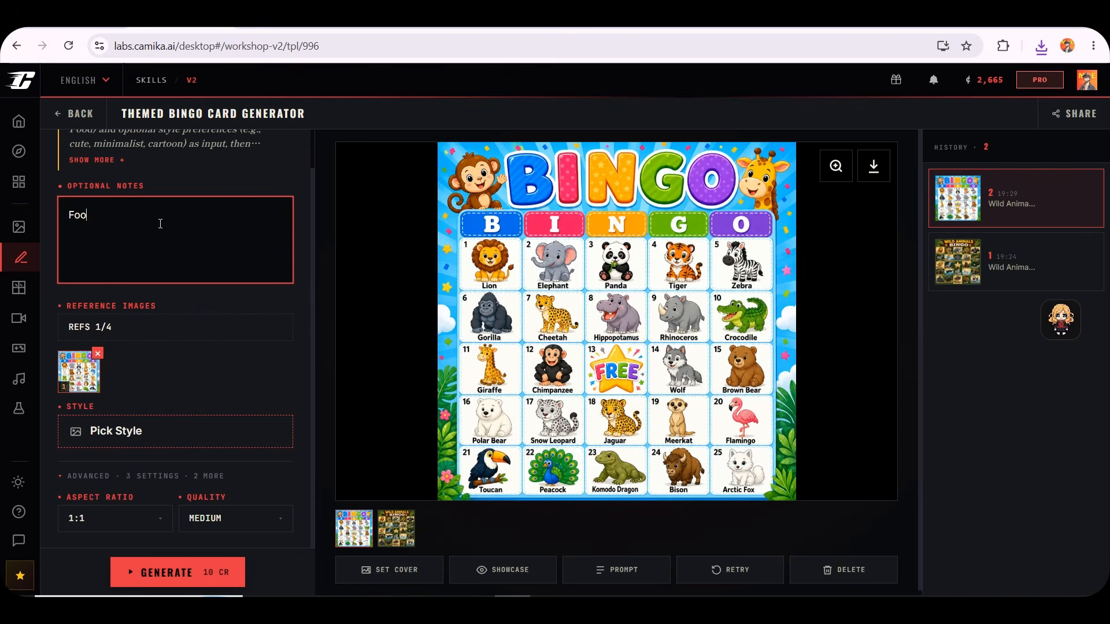
type("d")
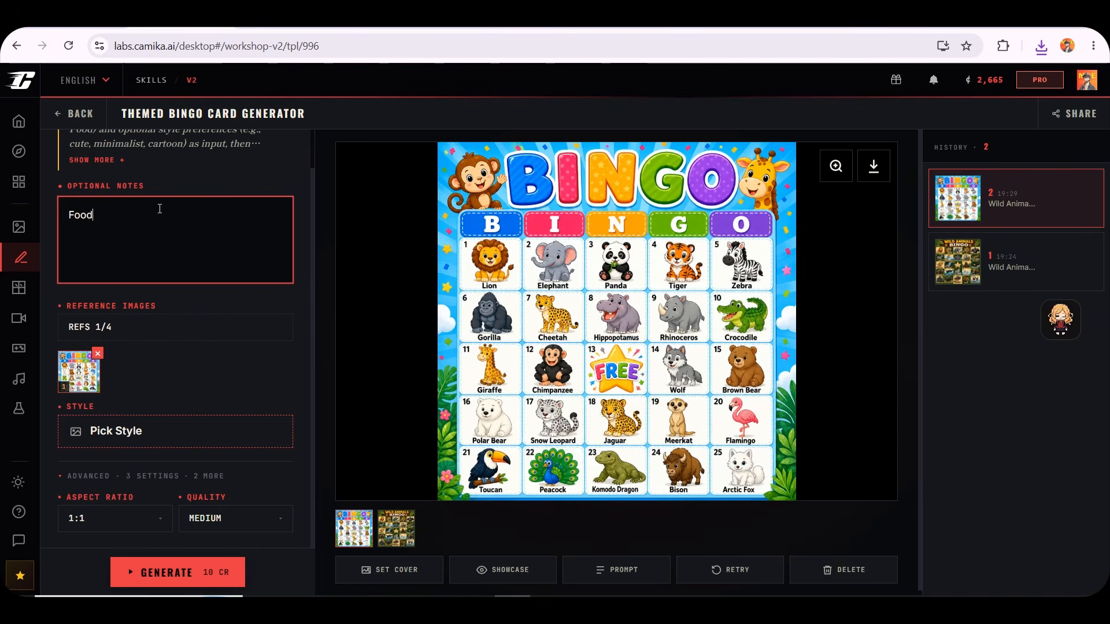
type("s")
left_click(144, 580)
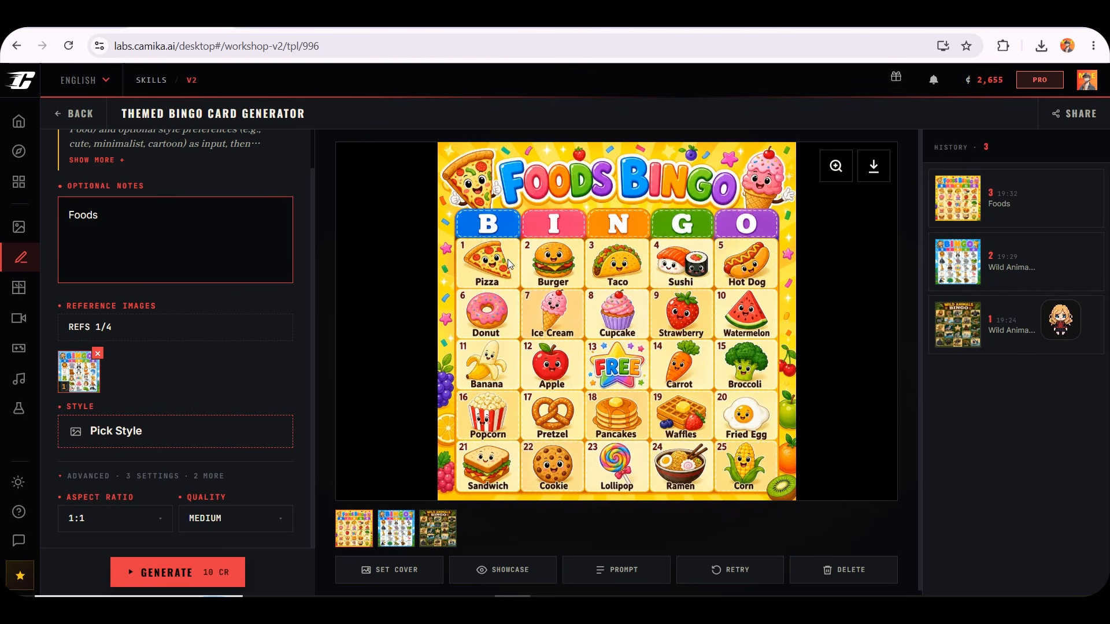
left_click(873, 167)
Create a new solo skill from the pasted description for generating a shuffled variant of an uploaded Bingo card, review the text and build it
mouse_move(20, 260)
left_click(77, 286)
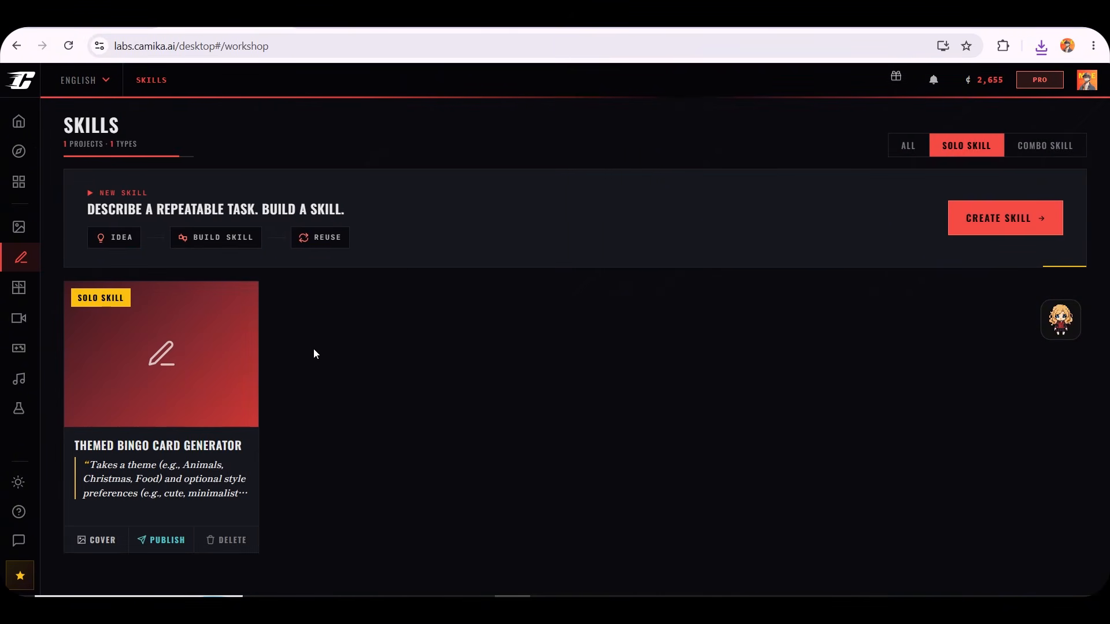
left_click(995, 223)
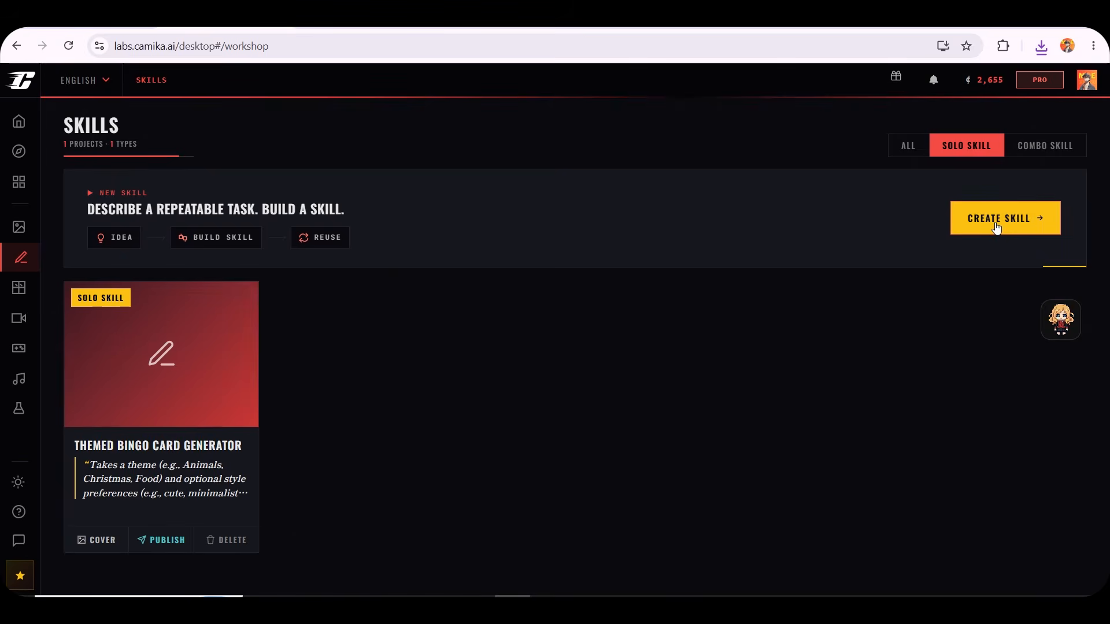
key("ctrl+v")
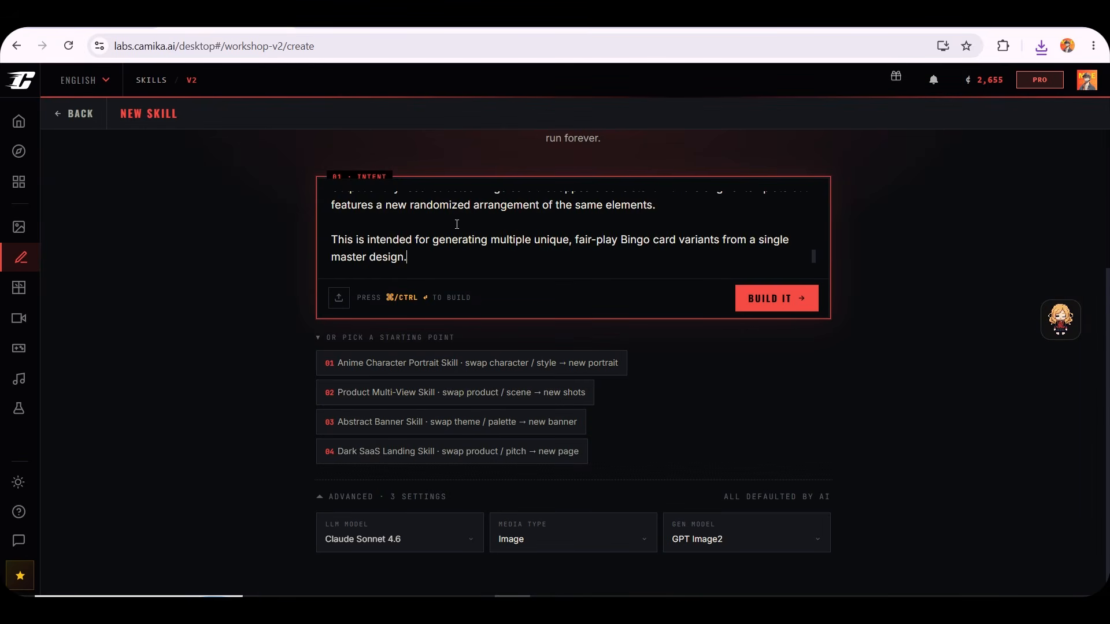
scroll(439, 226, "up", 5)
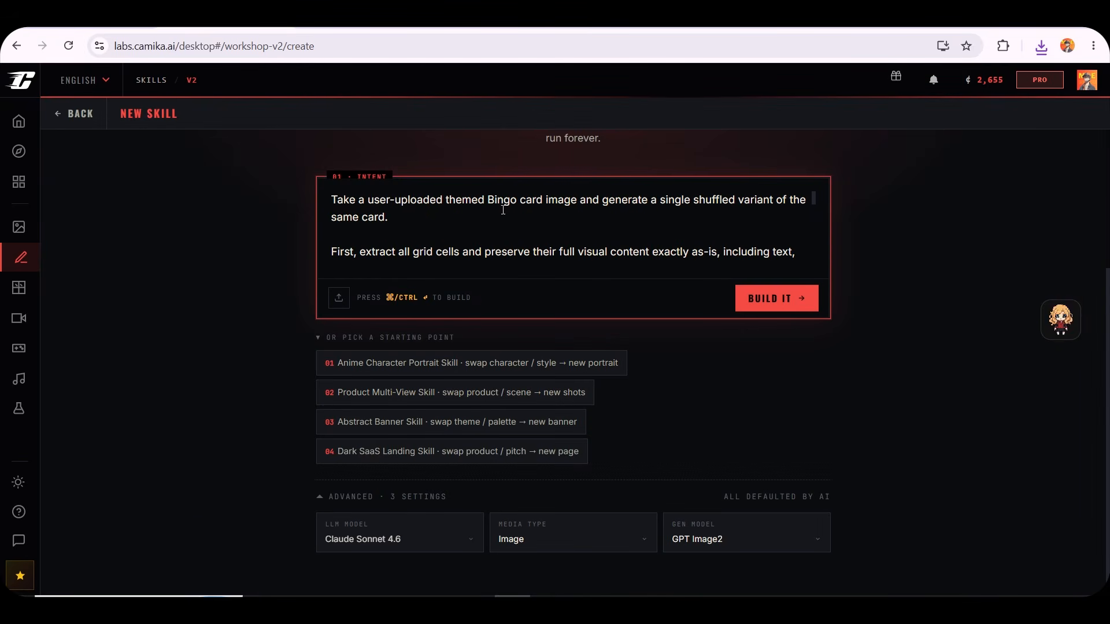
left_click_drag(693, 206, 784, 201)
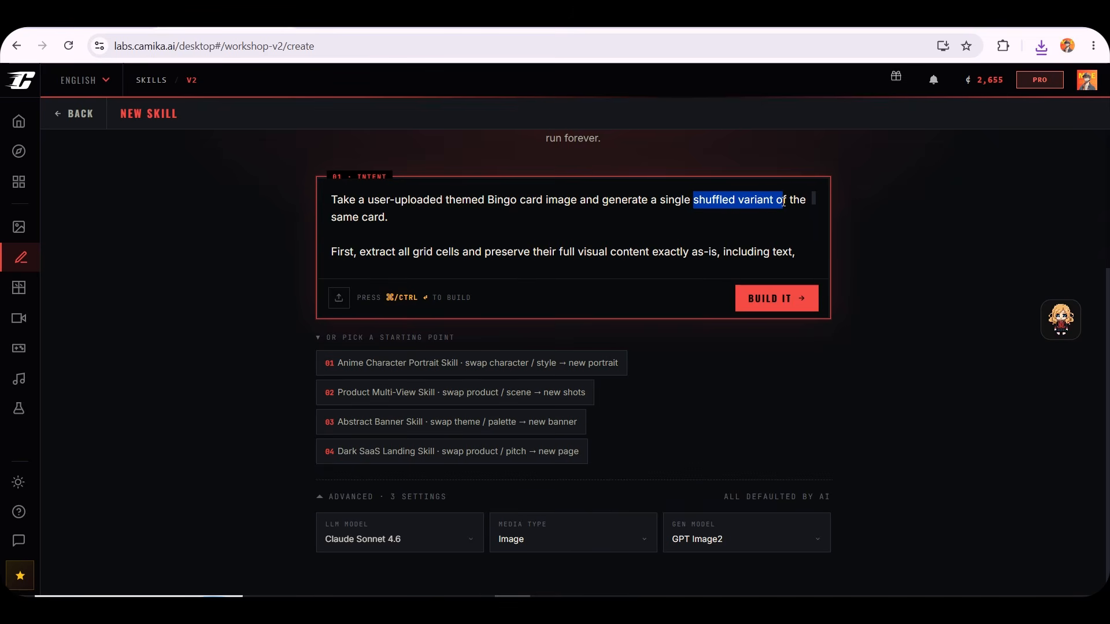
left_click_drag(430, 250, 578, 250)
left_click(587, 251)
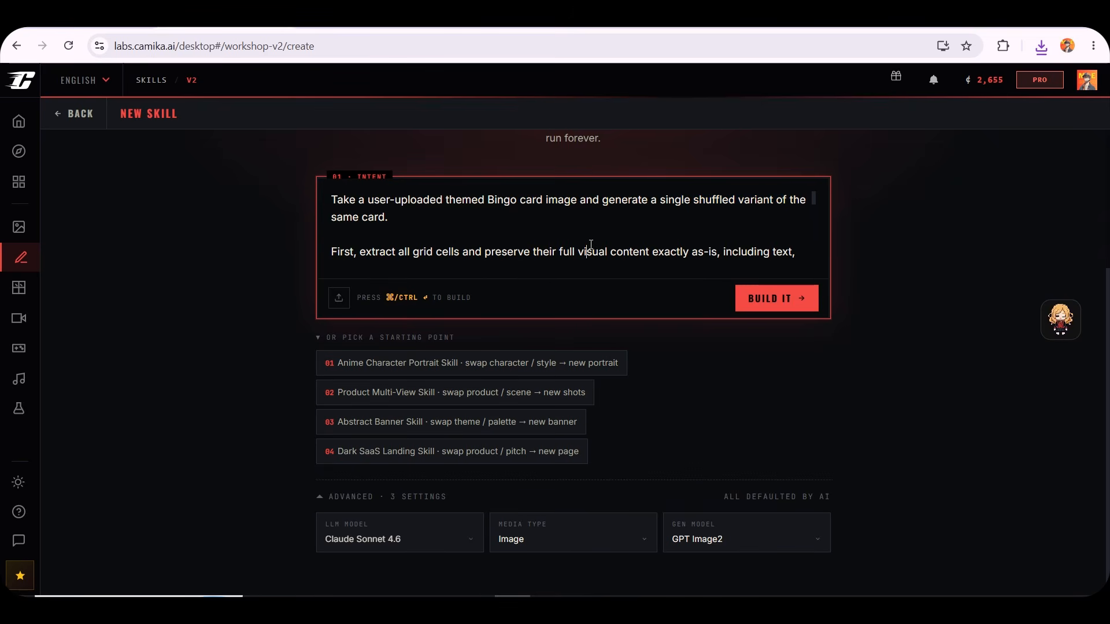
scroll(590, 247, "down", 5)
scroll(590, 244, "down", 3)
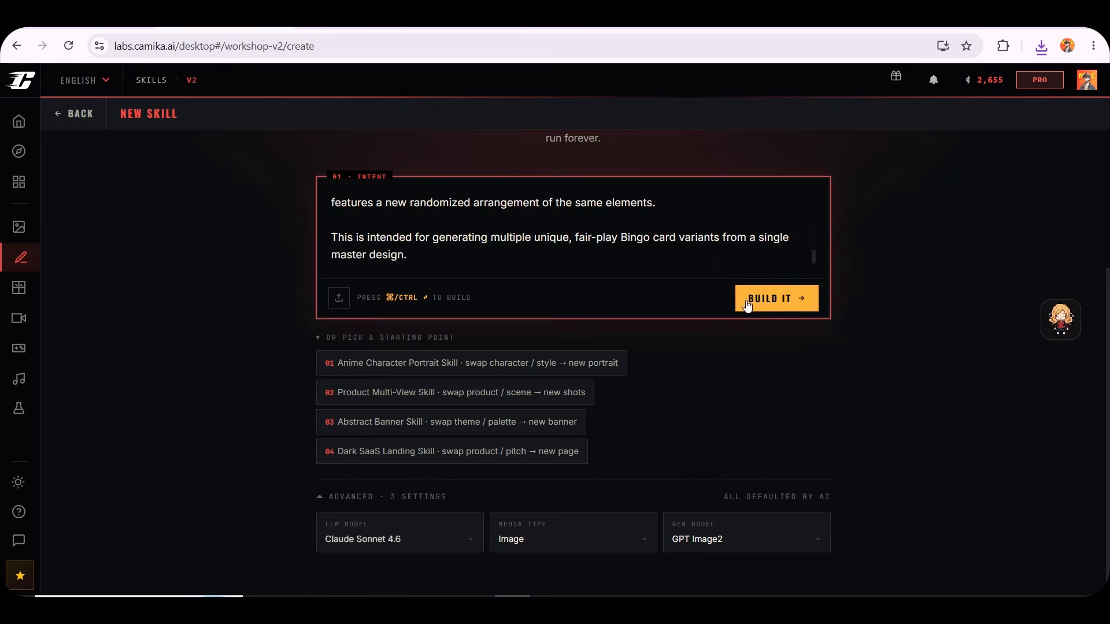
left_click(745, 298)
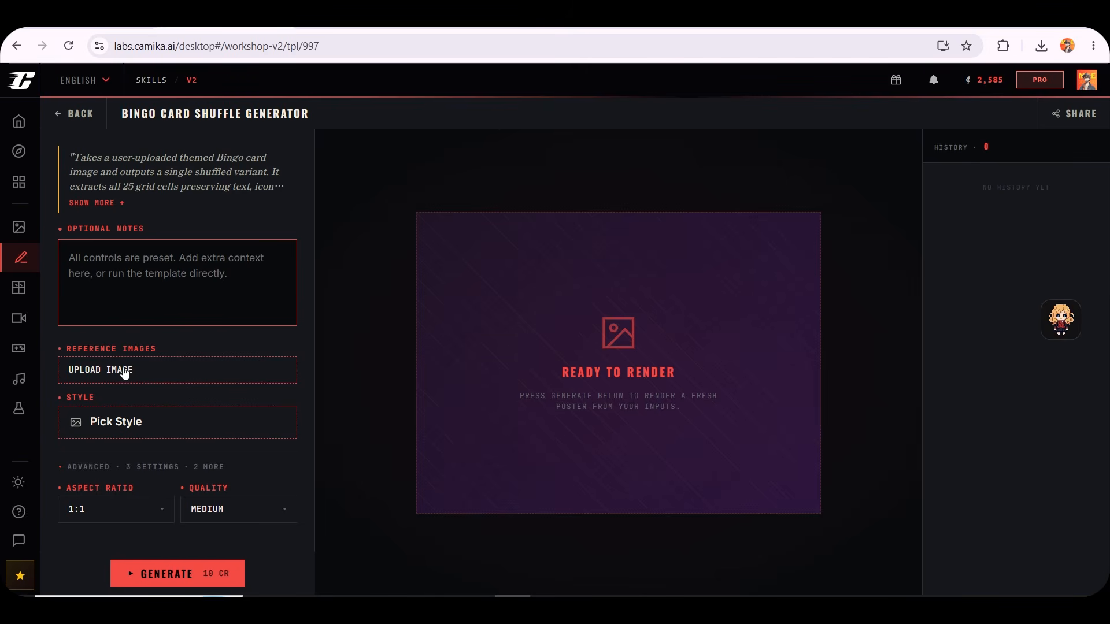
Upload the Foods bingo card as reference image, generate a shuffled variant without notes and download it
left_click(143, 372)
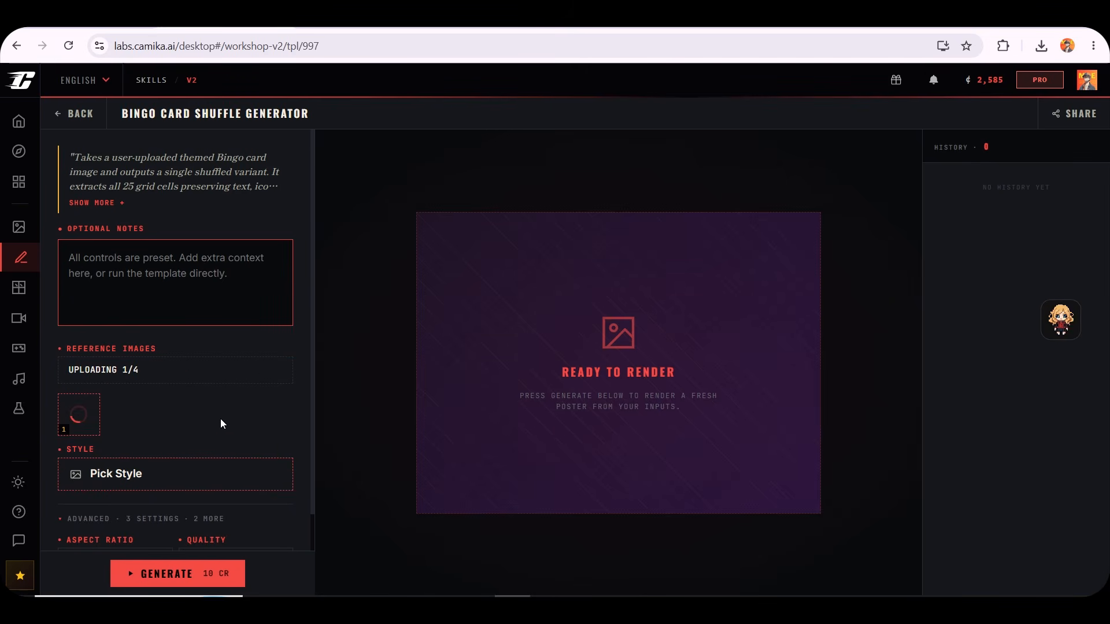
scroll(220, 420, "down", 1)
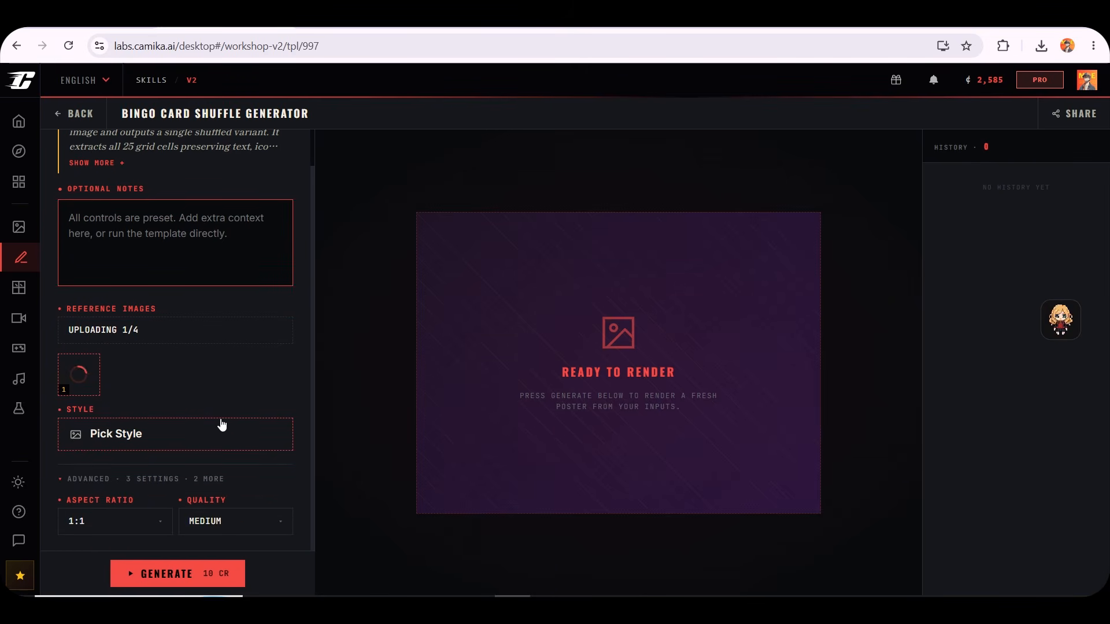
left_click(203, 572)
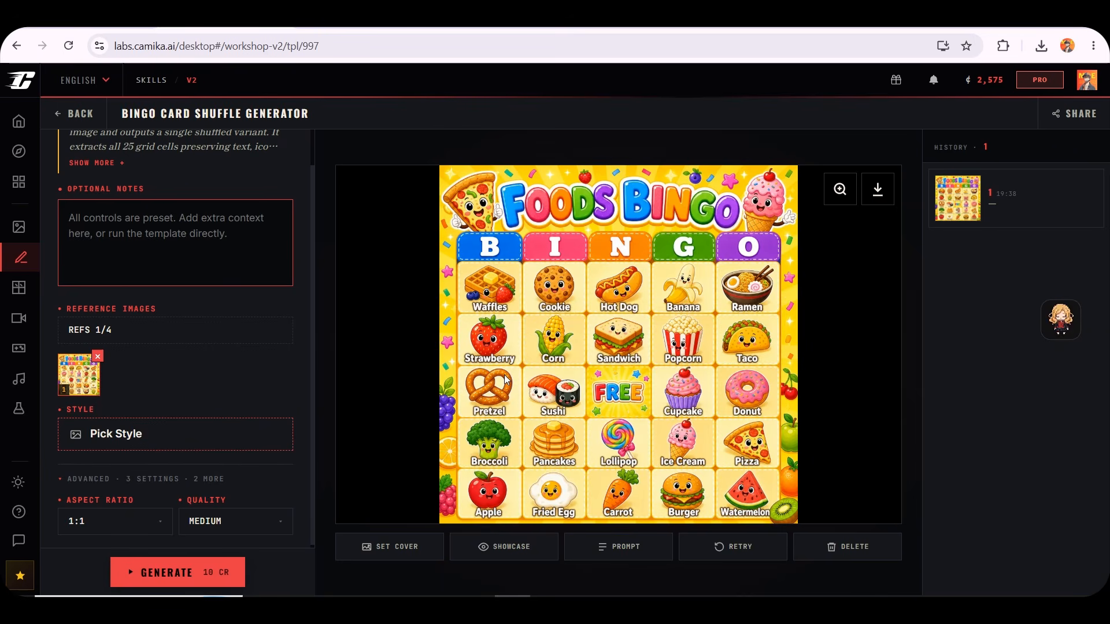
left_click(877, 190)
Start another solo skill and paste the description for black-and-white kids coloring pages in a vertical 3:4 aspect ratio
mouse_move(23, 266)
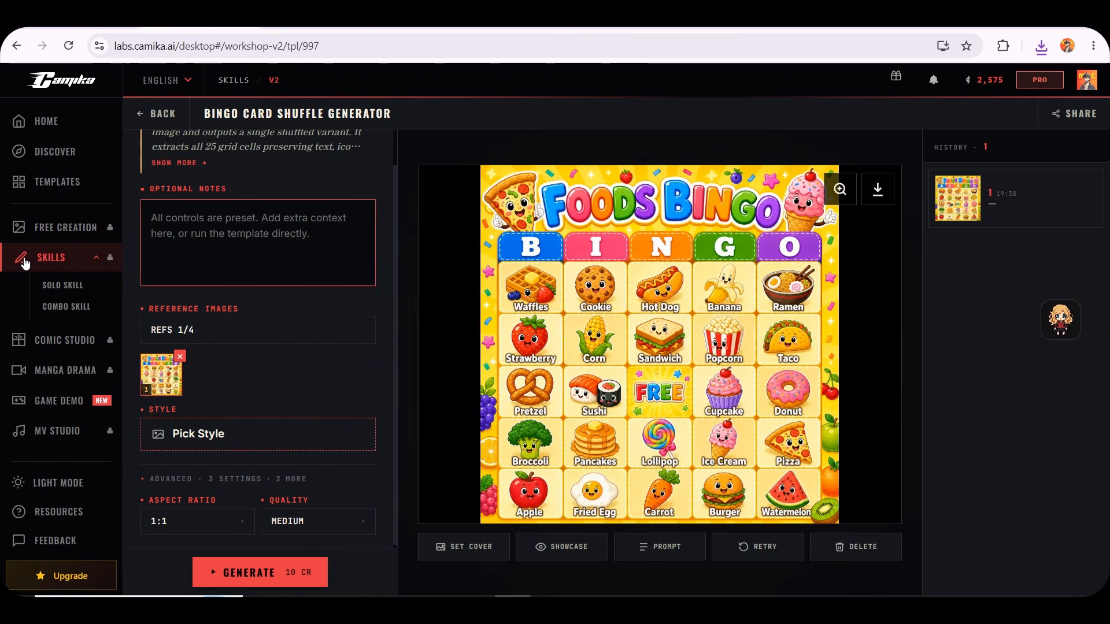
left_click(48, 285)
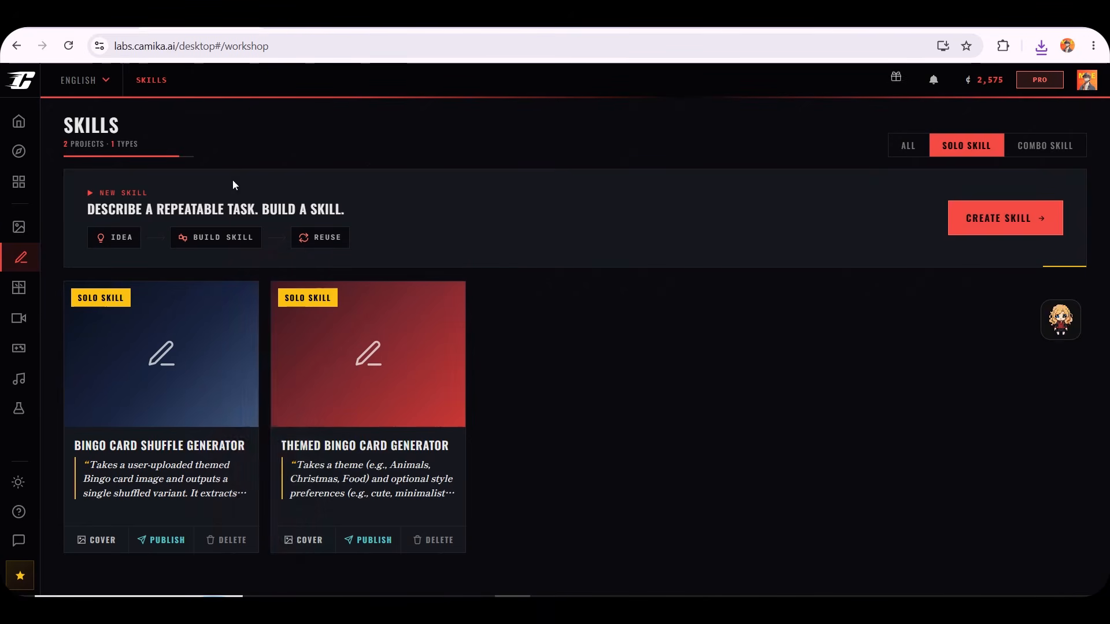
left_click(1011, 214)
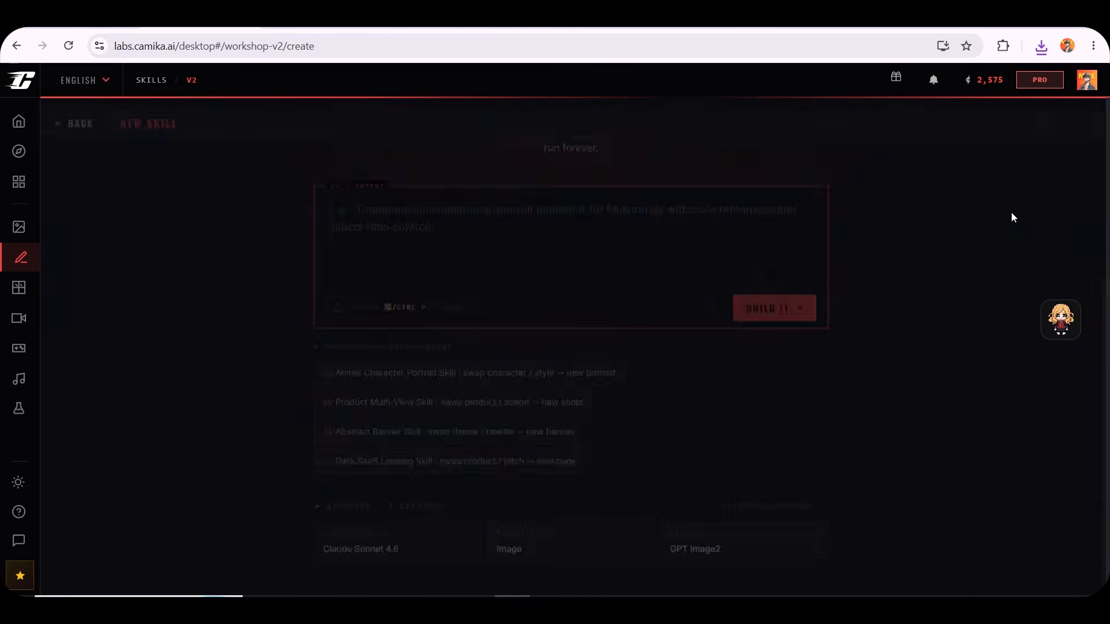
key("ctrl+v")
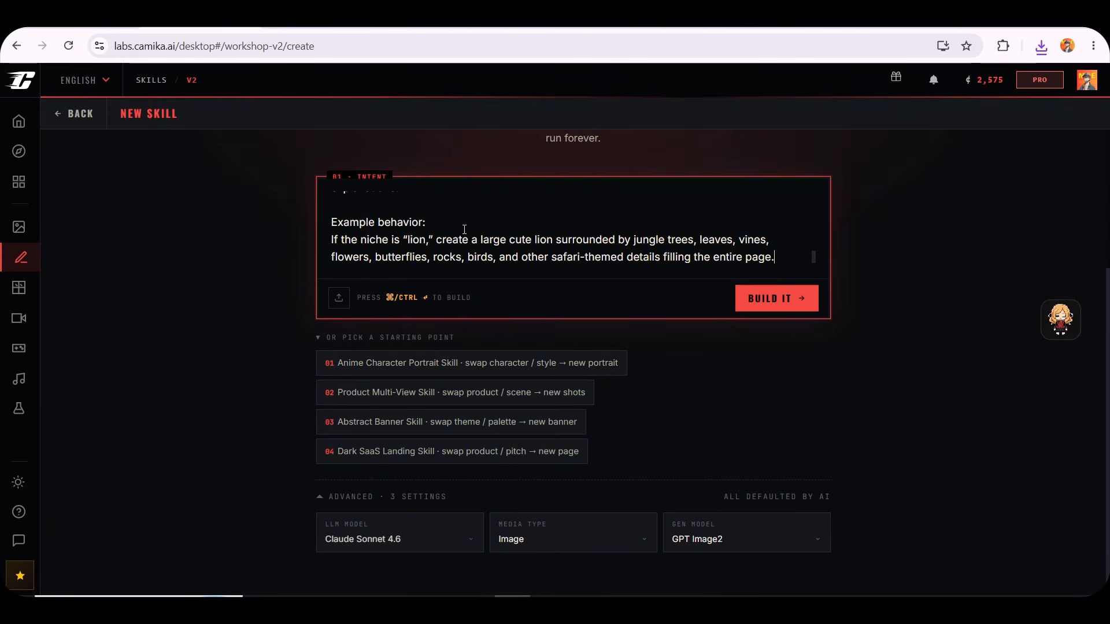
Review the coloring page description from its niche/topic input to the example behavior, and build the skill
scroll(469, 226, "up", 10)
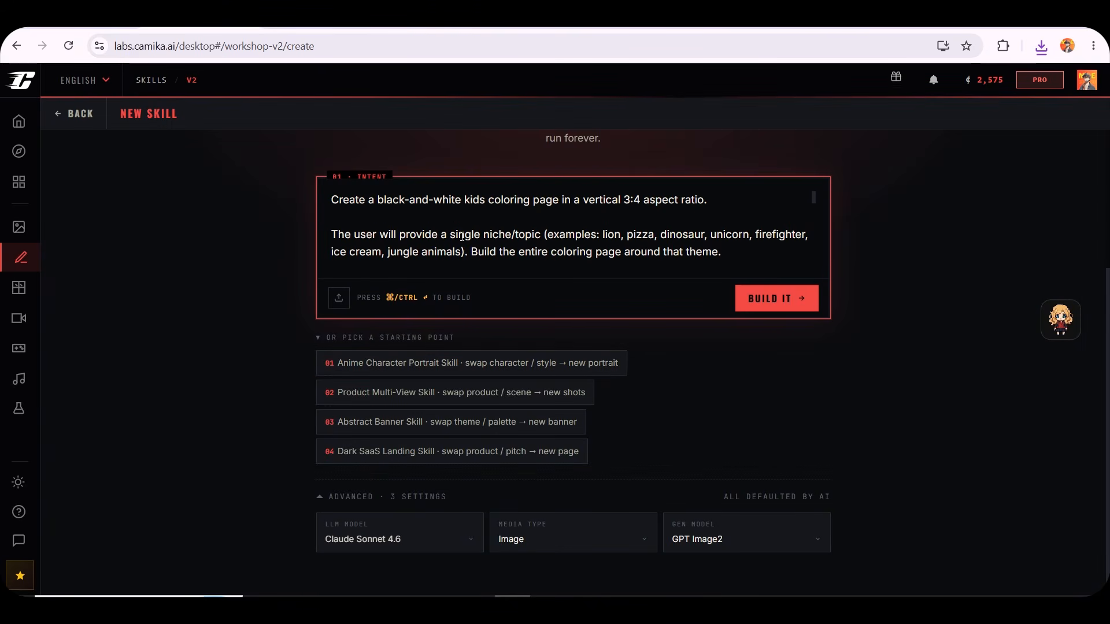
left_click_drag(708, 200, 625, 200)
left_click_drag(481, 235, 554, 237)
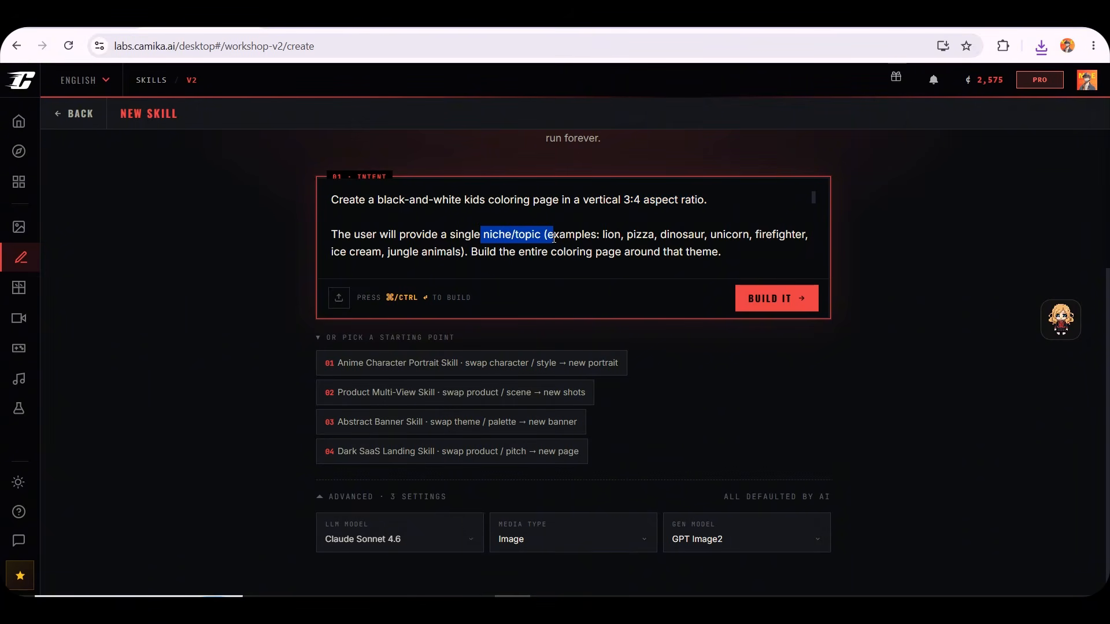
scroll(549, 238, "down", 5)
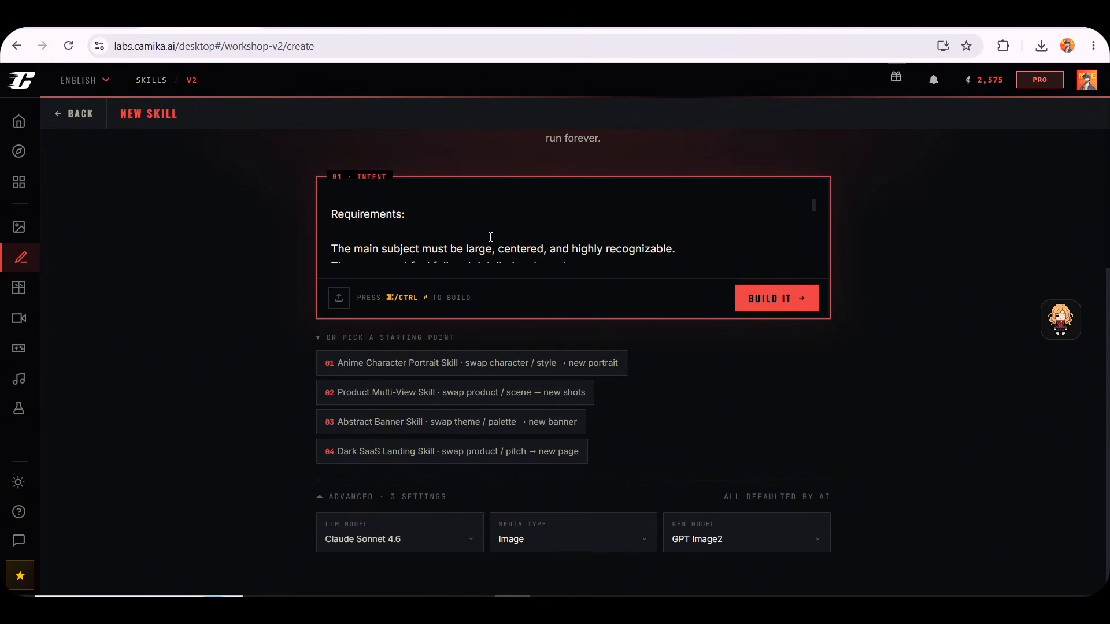
scroll(488, 237, "down", 3)
scroll(490, 237, "down", 10)
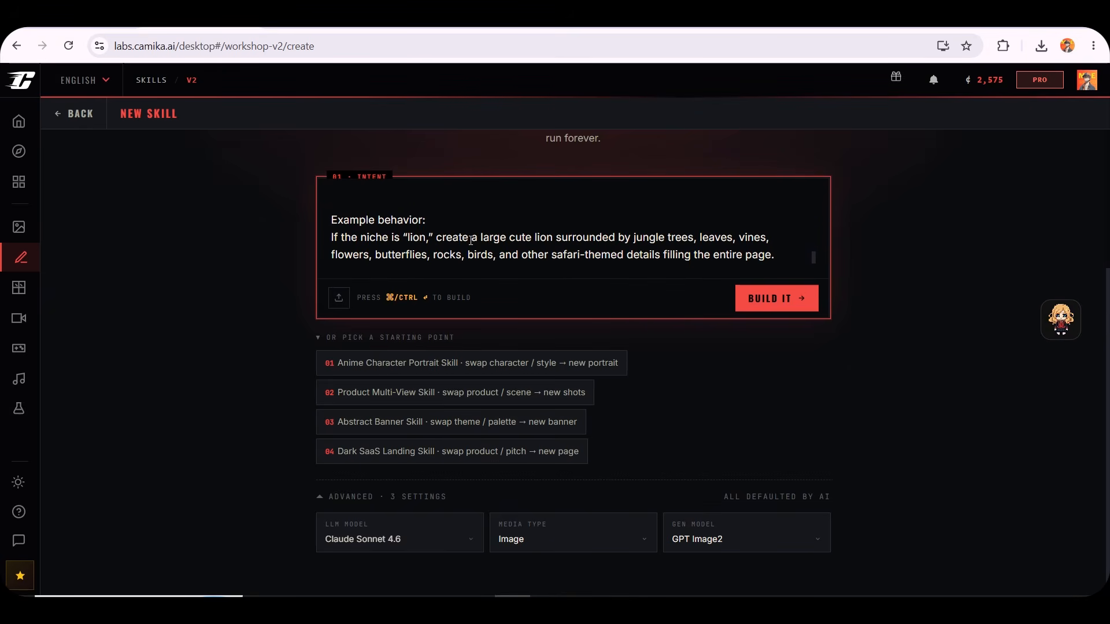
scroll(470, 239, "up", 15)
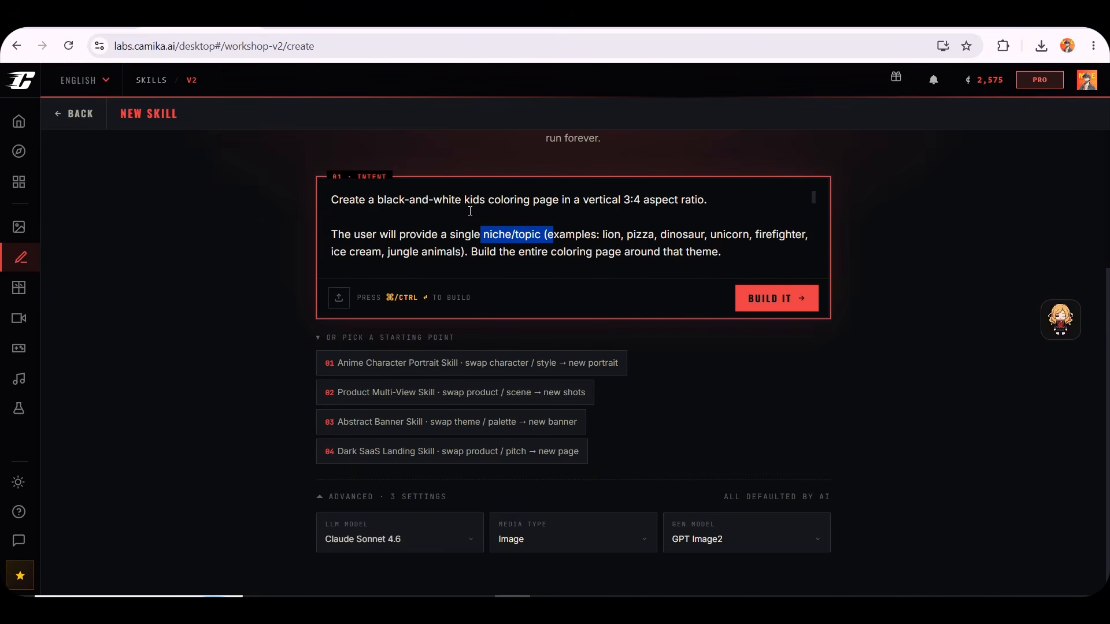
left_click(507, 239)
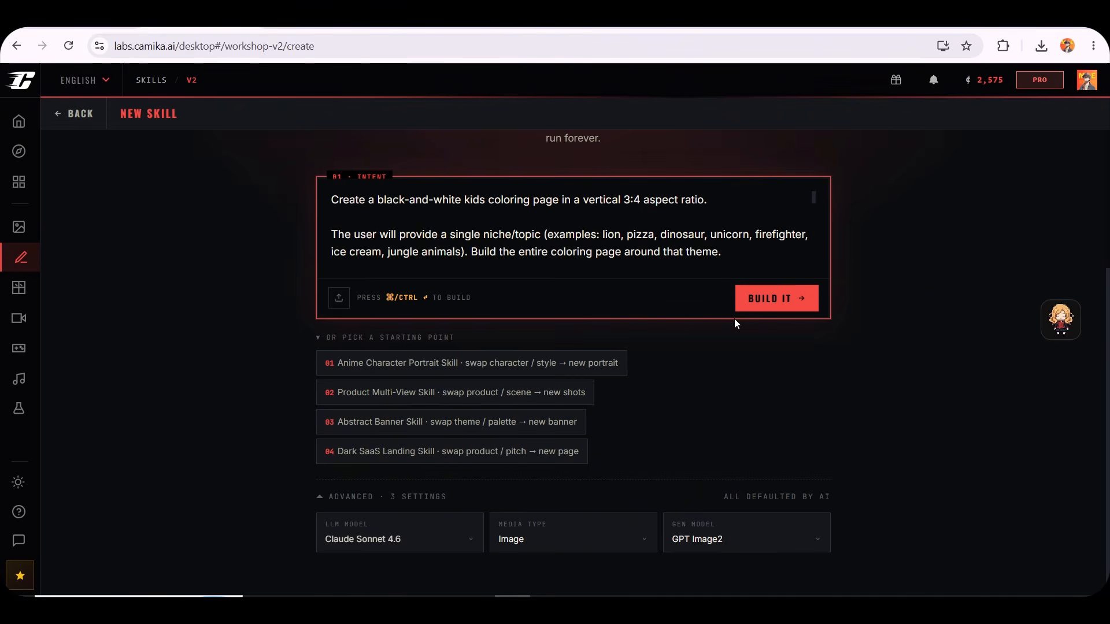
left_click(775, 303)
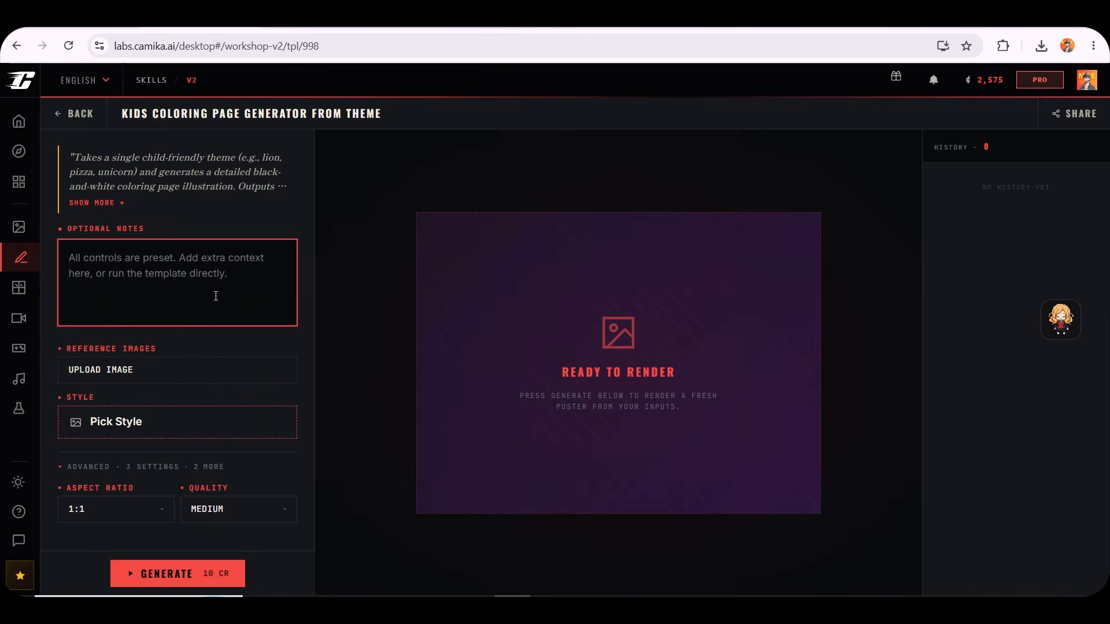
Enter "Lion" in the optional notes, set the aspect ratio to 3:4 and generate the coloring page
type("Lion")
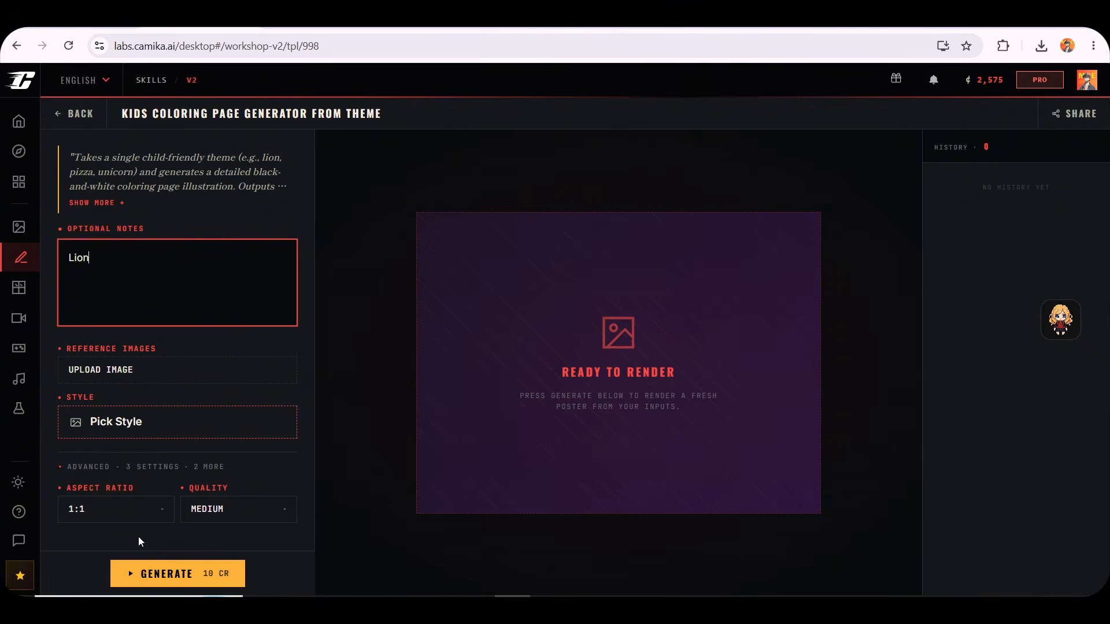
left_click(116, 509)
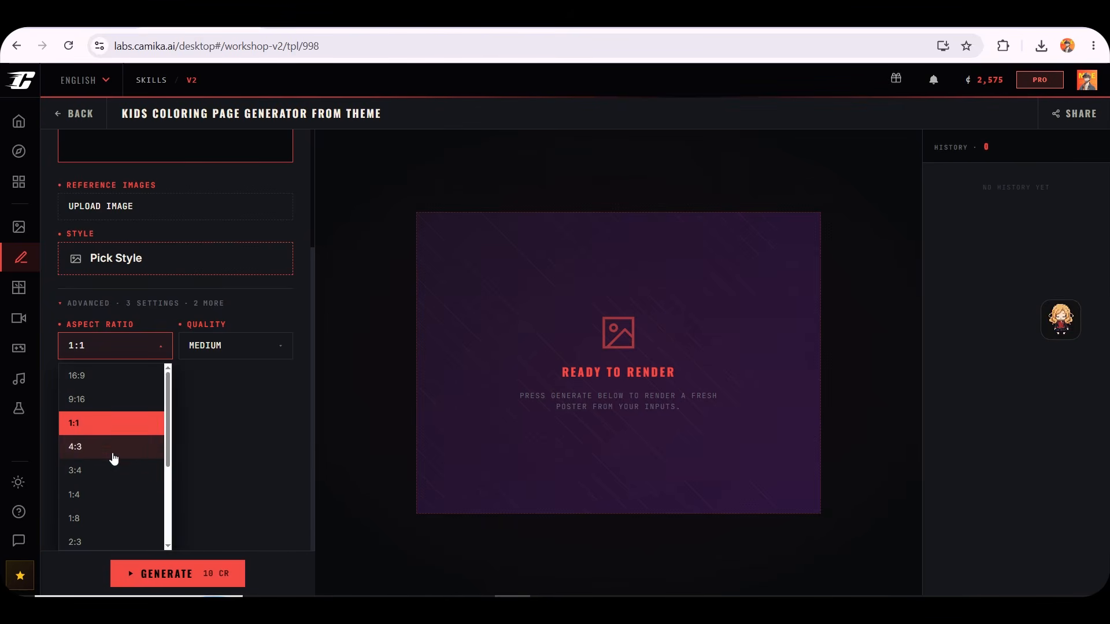
left_click(116, 467)
left_click(160, 572)
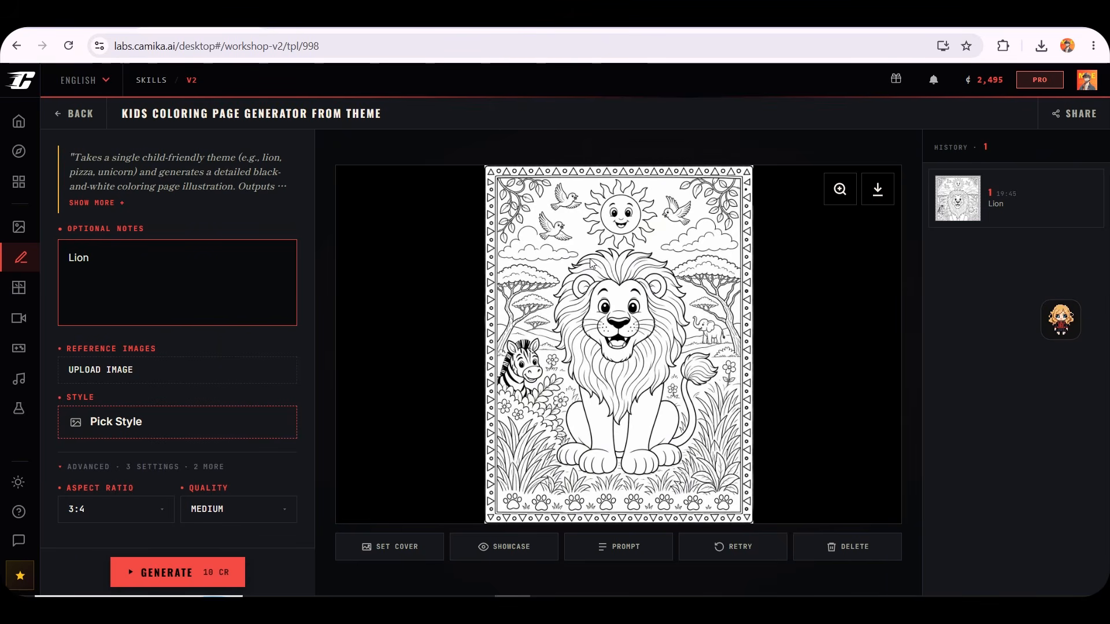
Replace the theme in the optional notes with "Boy Play Football" and generate another coloring page
left_click_drag(123, 258, 70, 256)
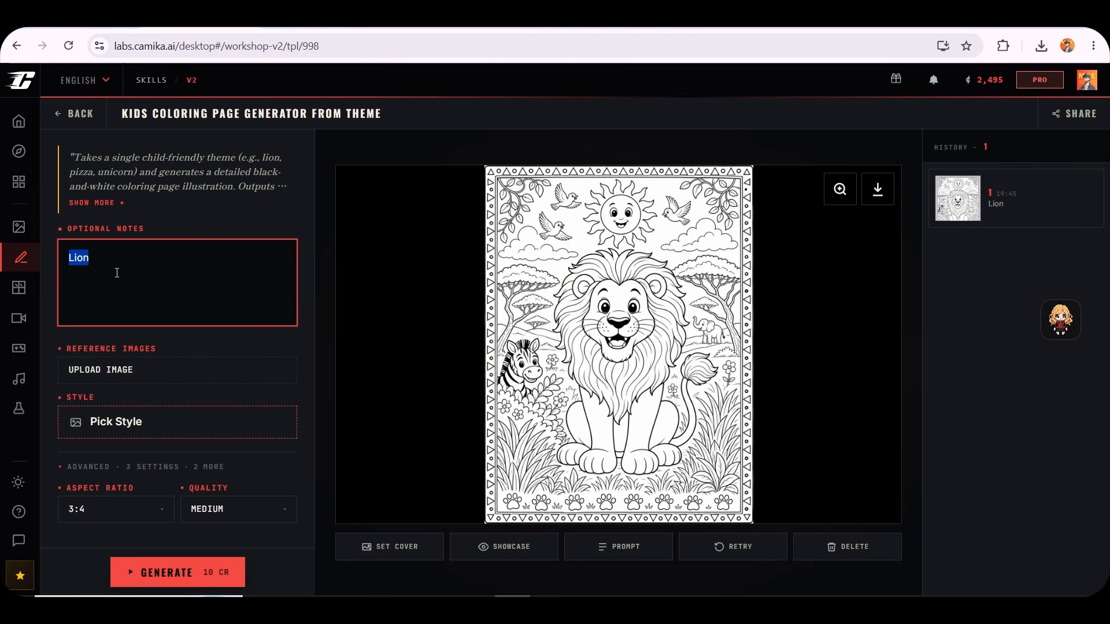
type("Bo")
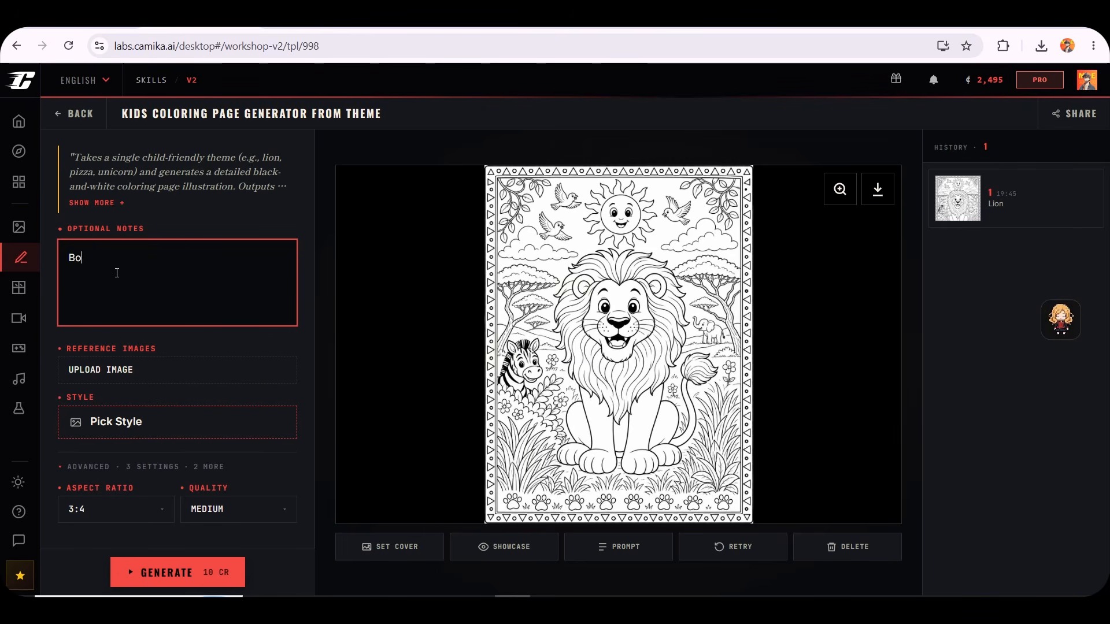
type("y Play F")
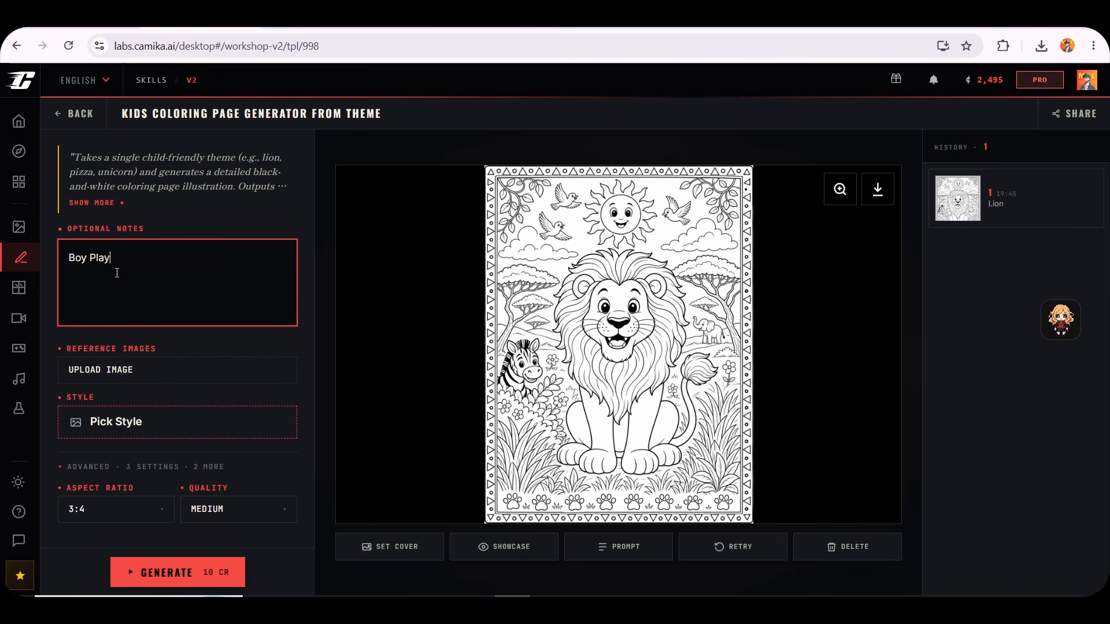
type("ootball")
left_click(174, 571)
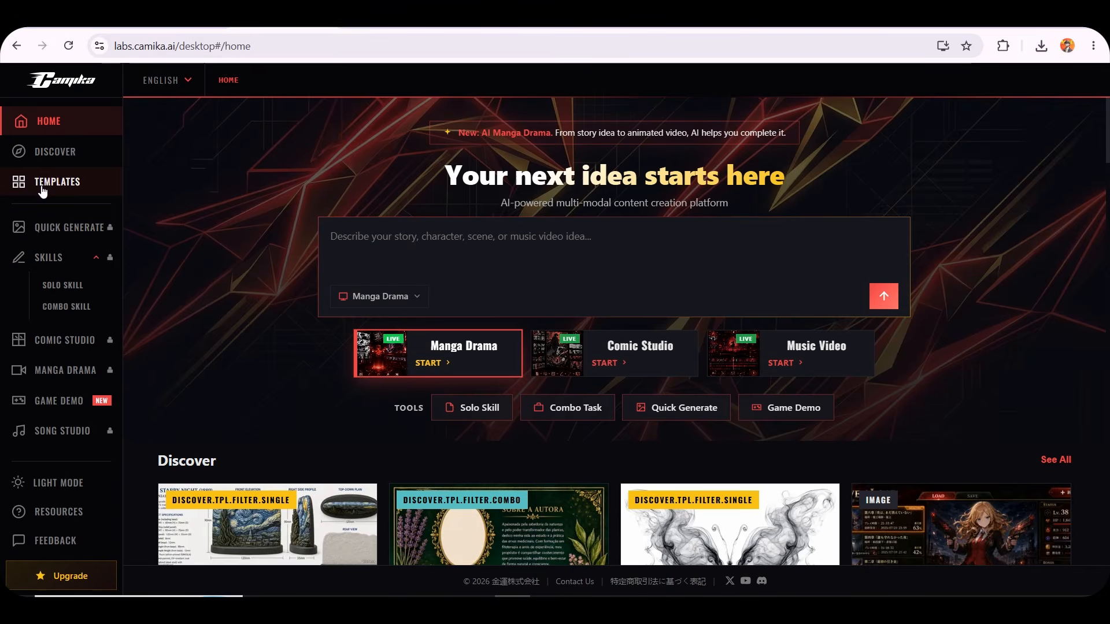
Open the prompt templates gallery and look through the available templates
left_click(42, 184)
scroll(280, 415, "down", 6)
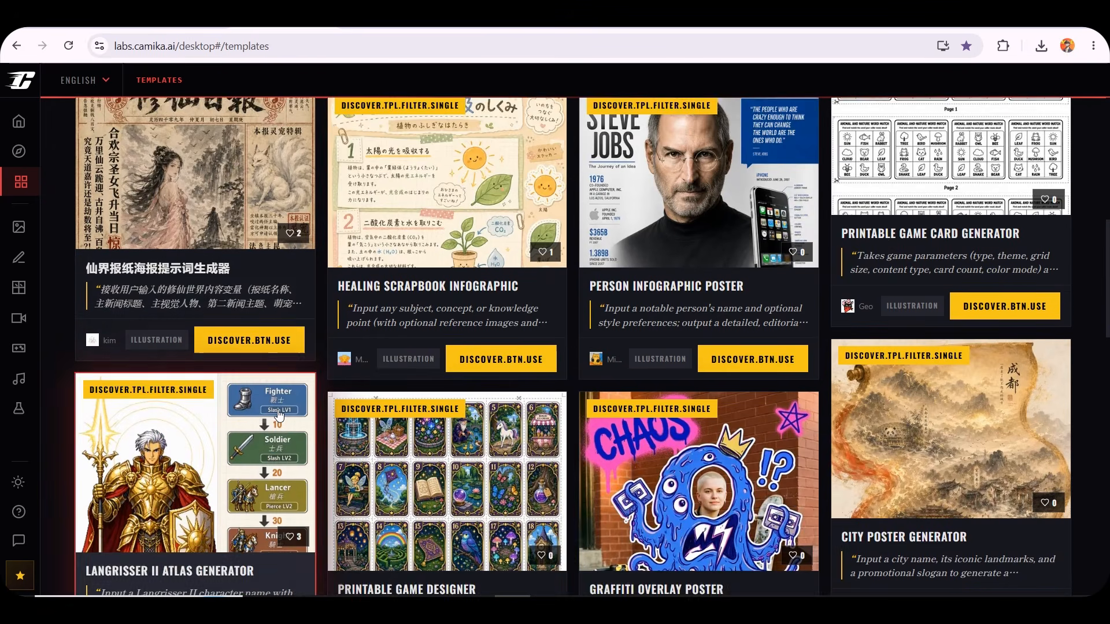
scroll(827, 289, "down", 5)
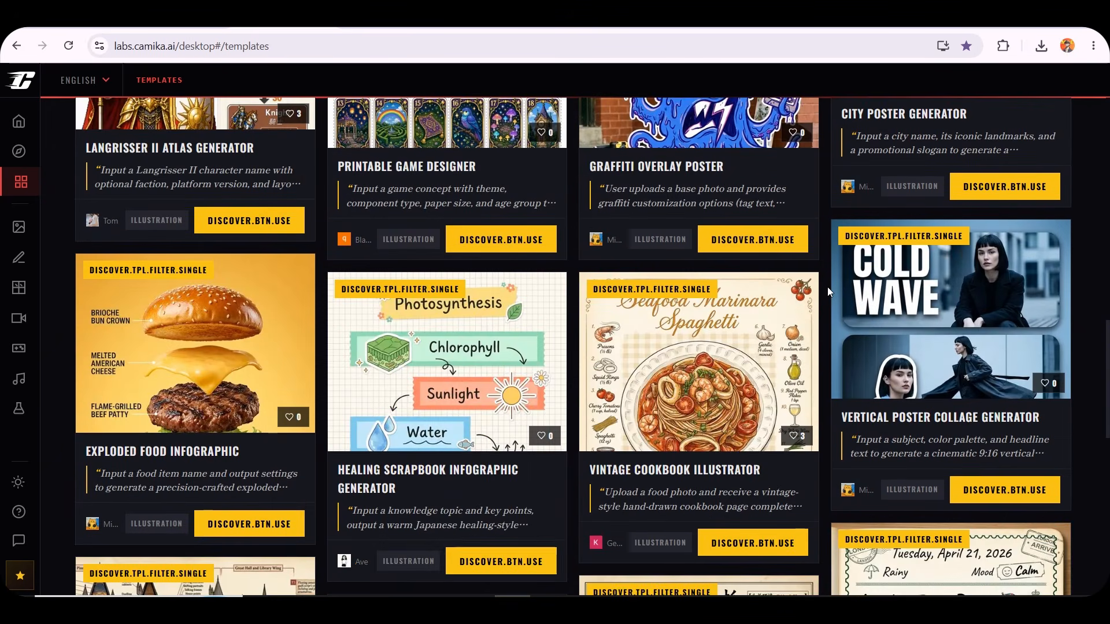
scroll(827, 287, "up", 10)
Filter the prompt templates to the Products category and browse the listed generators
left_click(554, 217)
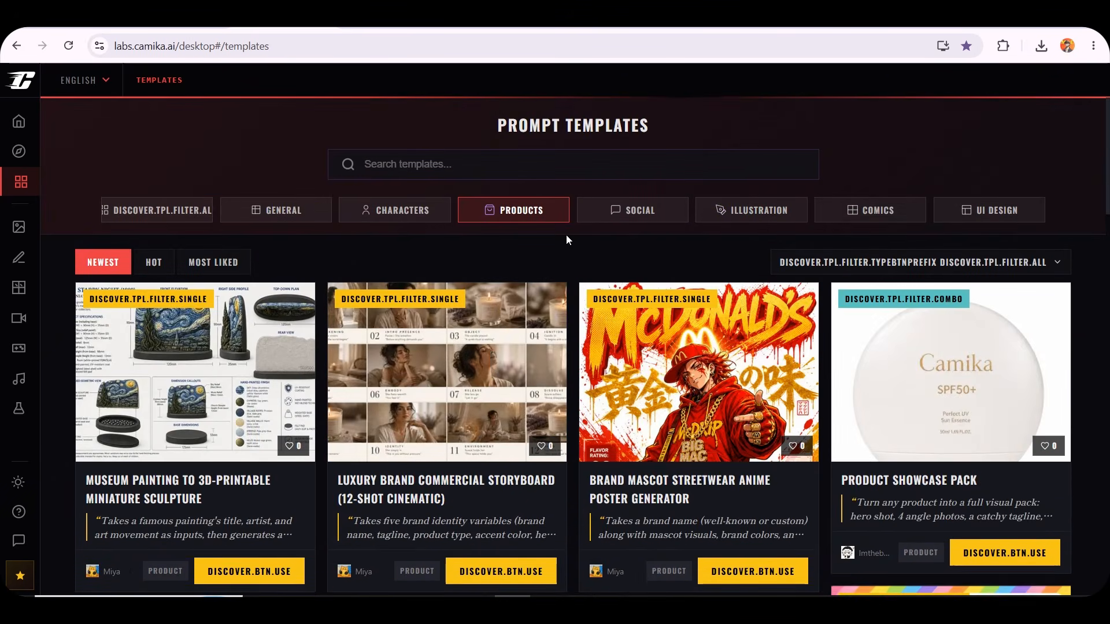
scroll(558, 234, "down", 6)
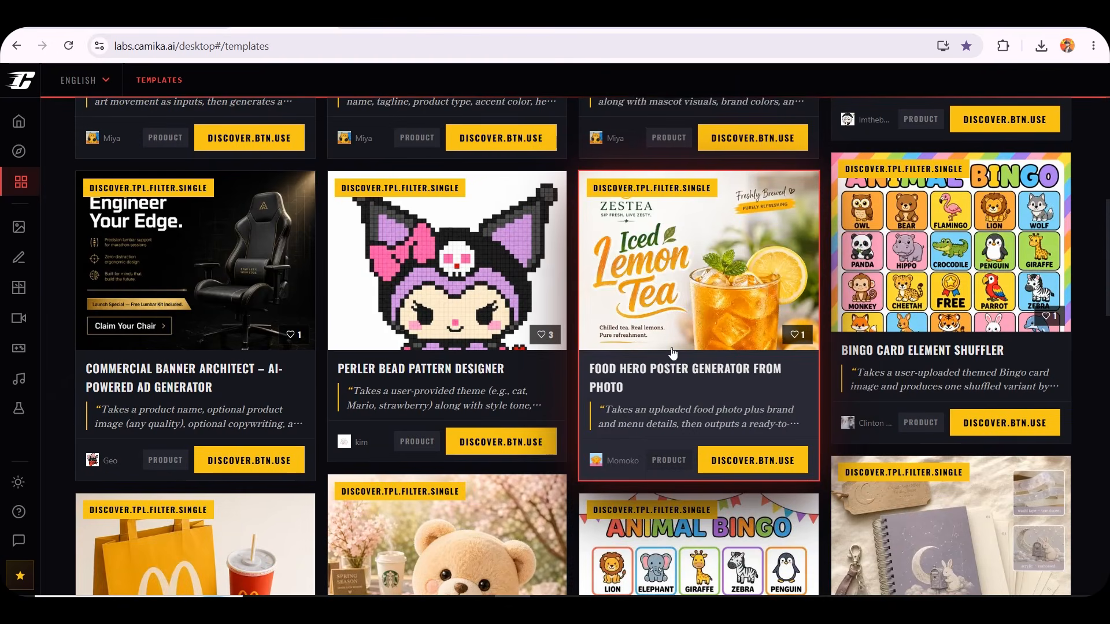
scroll(856, 346, "down", 9)
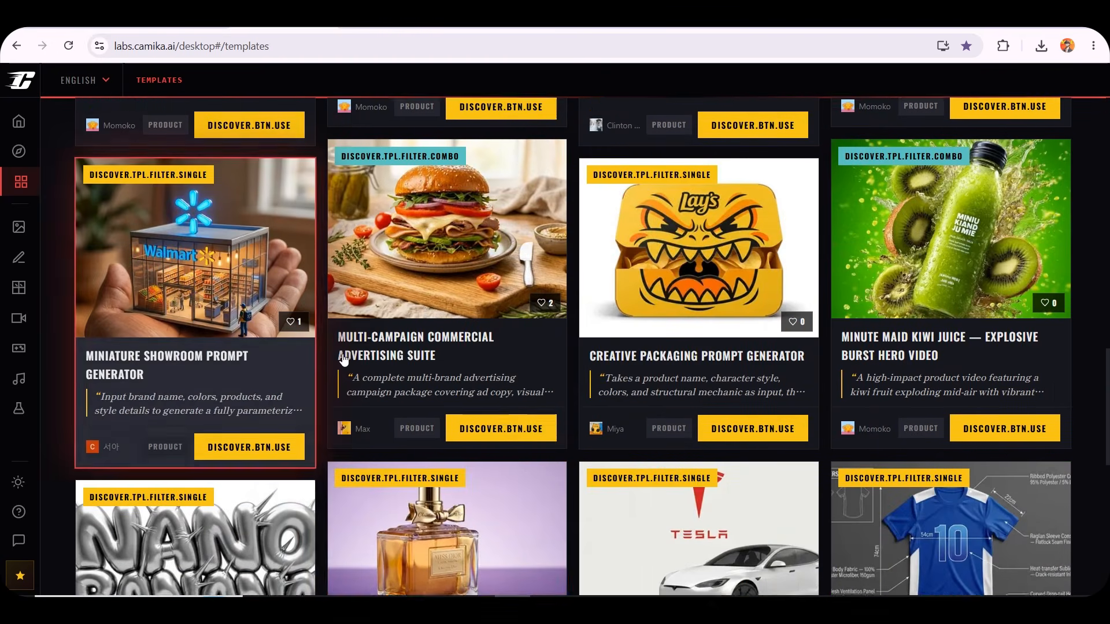
scroll(347, 358, "down", 6)
scroll(403, 367, "up", 2)
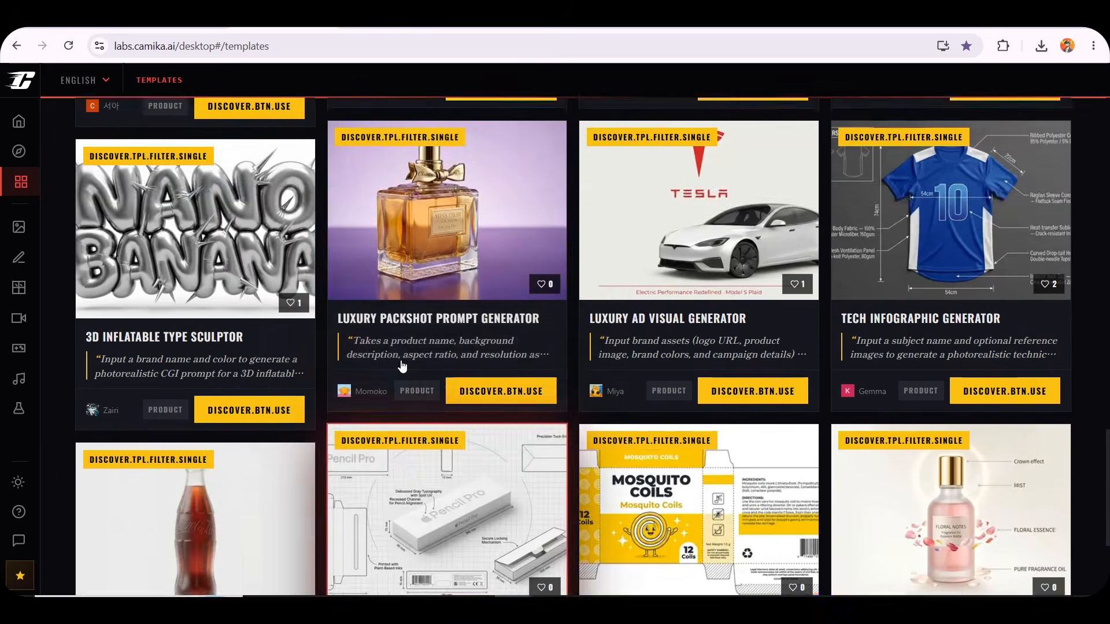
scroll(403, 366, "up", 20)
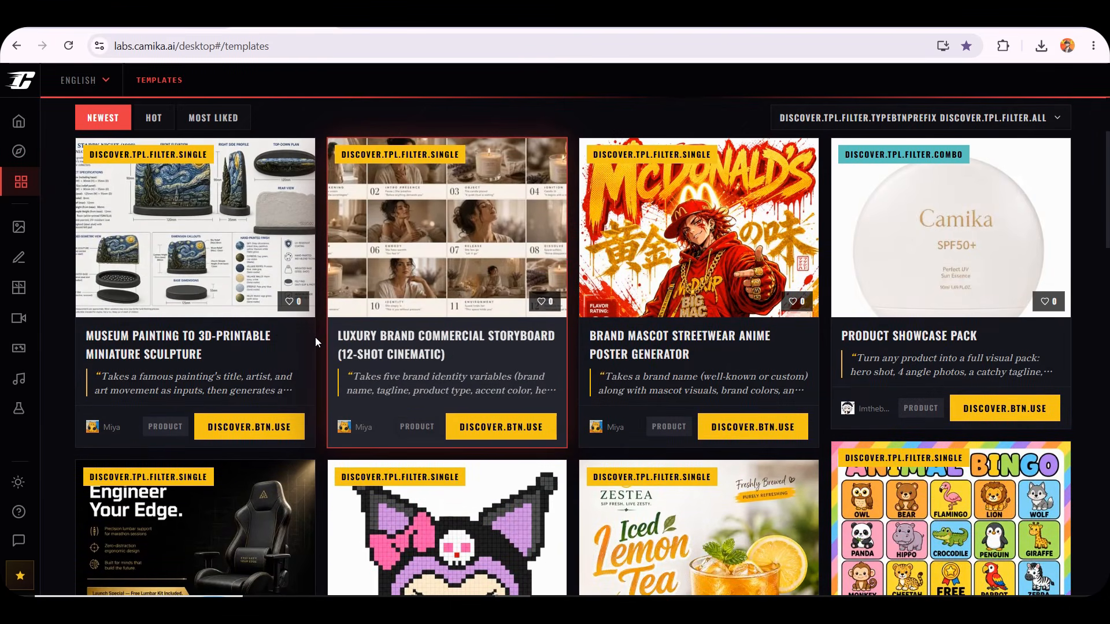